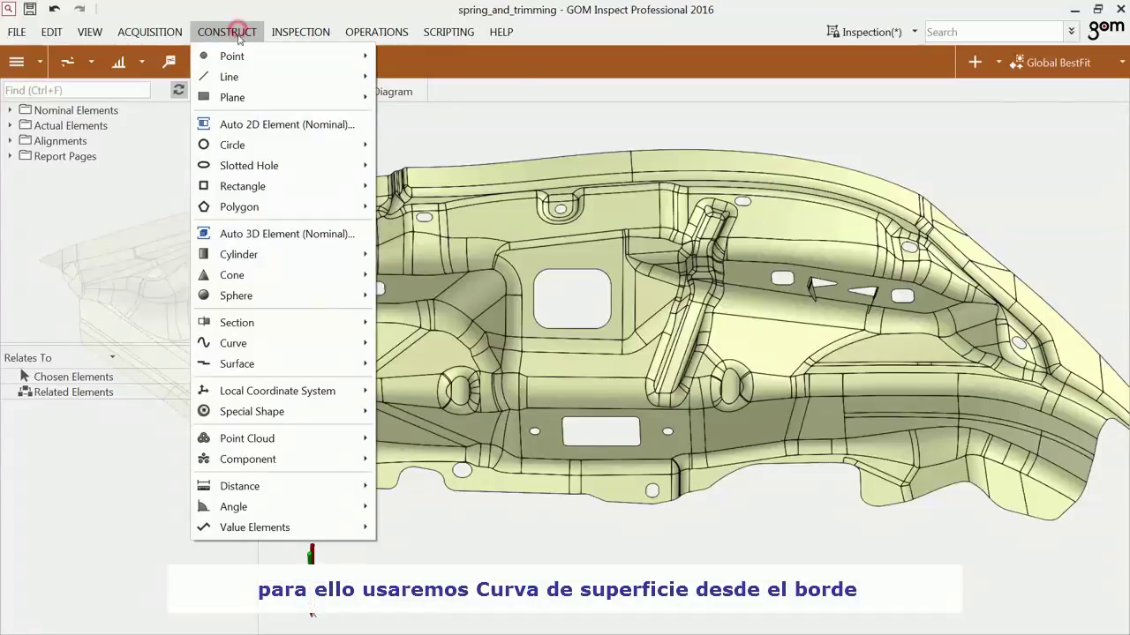
Construct a surface curve from the edge of the large square cutout in the panel's centre with a 2 mm offset
mouse_move(357, 344)
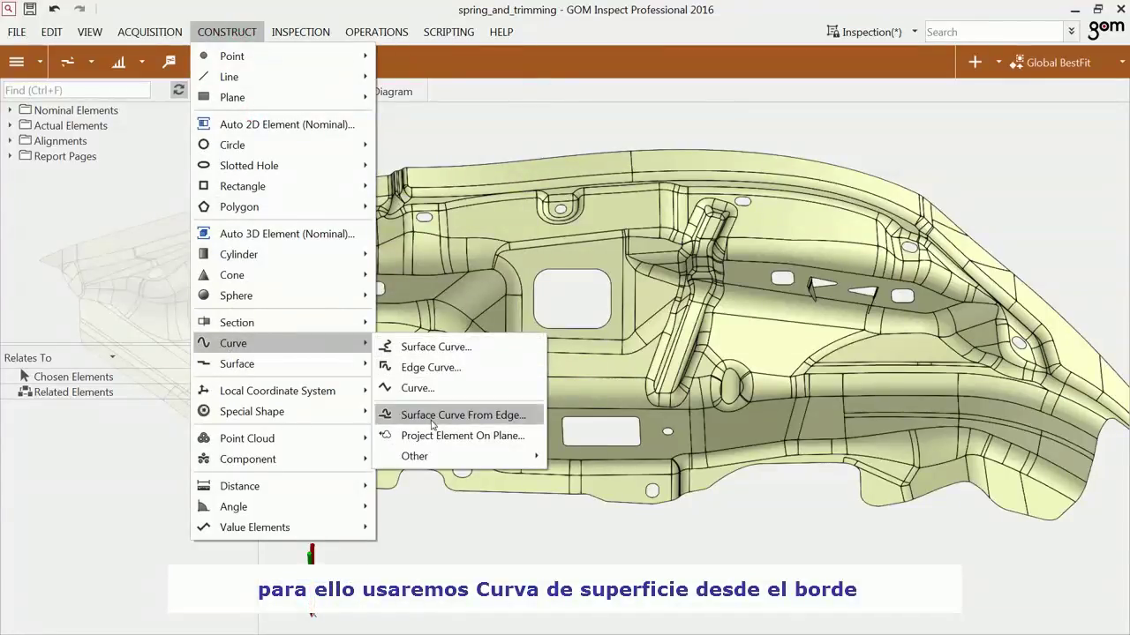
click(463, 414)
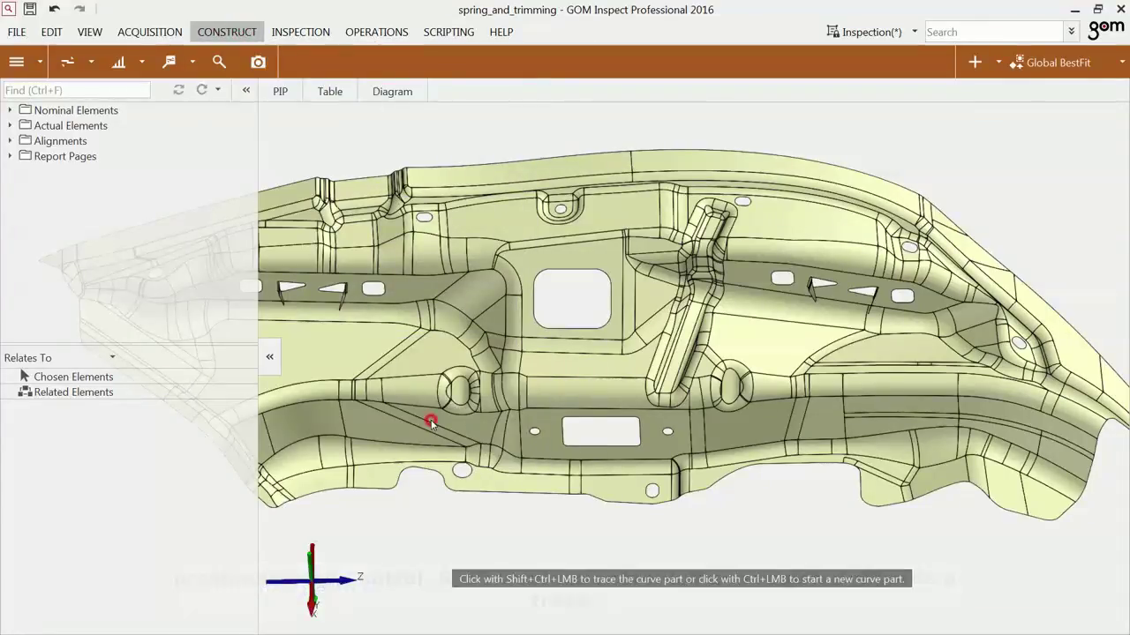
ctrl+shift+click(533, 312)
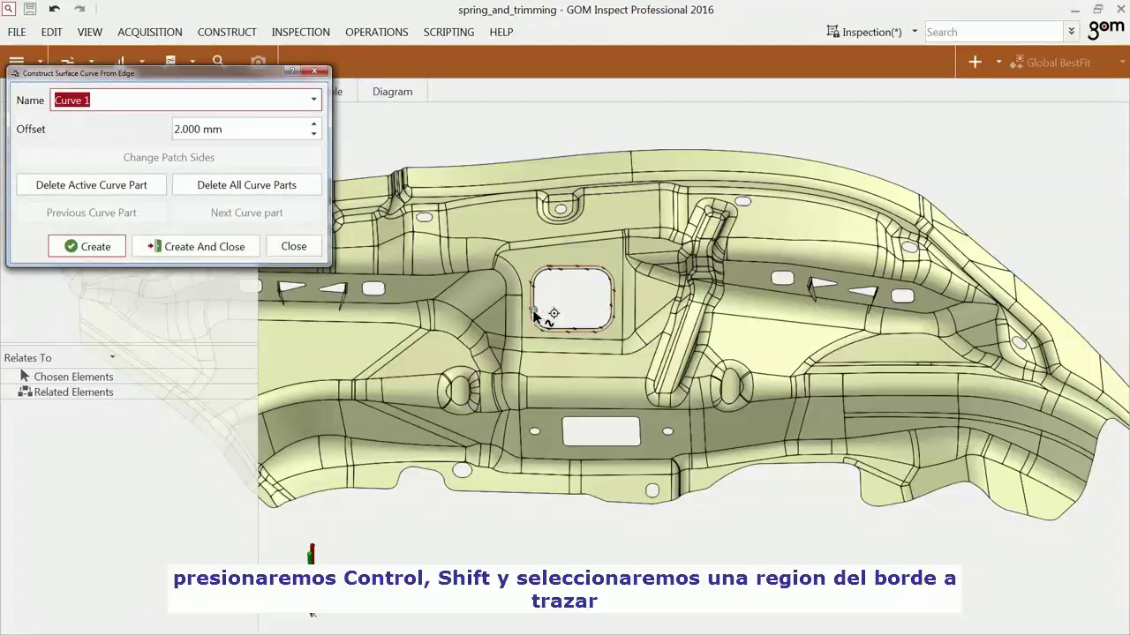
drag(225, 128, 174, 129)
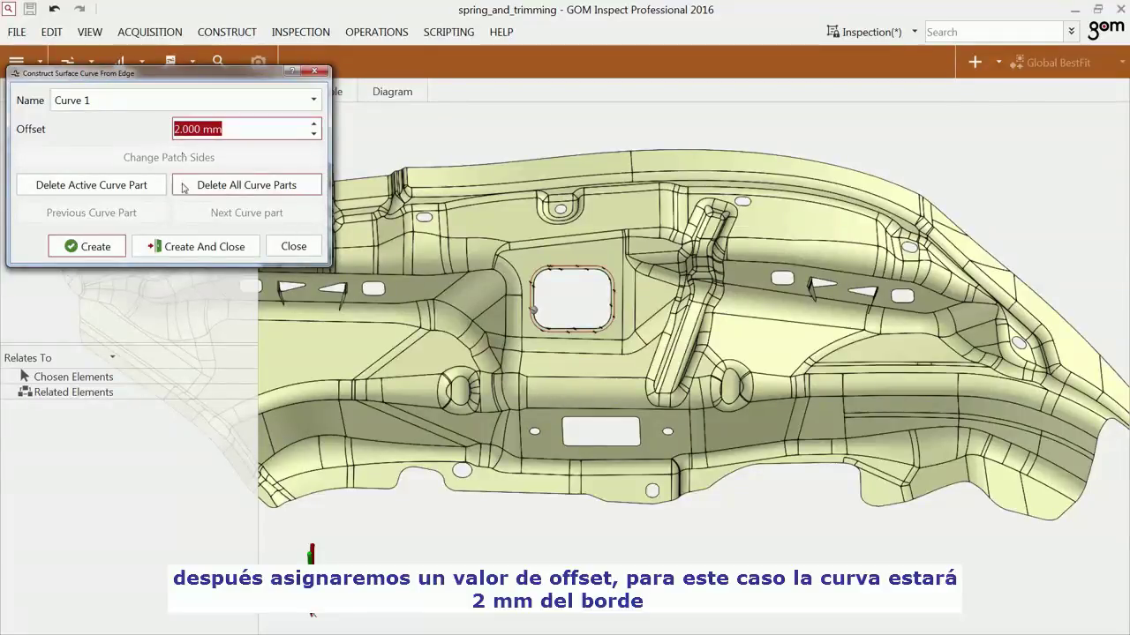
click(231, 246)
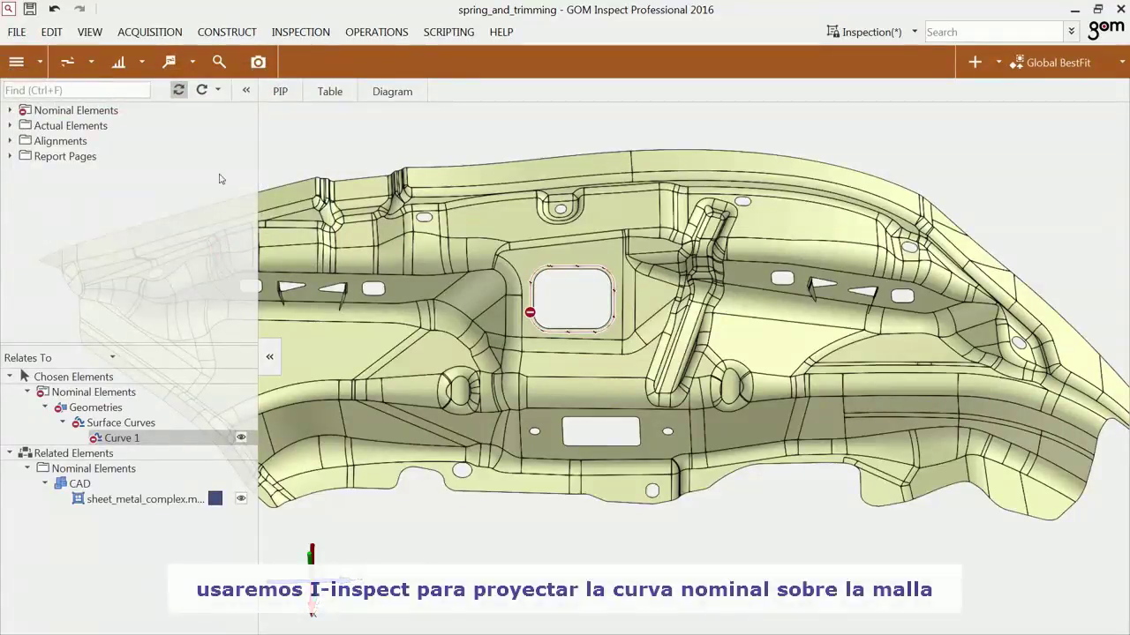
Assign the Project Curve Onto Actual measuring principle to the new surface curve around the square cutout
click(221, 63)
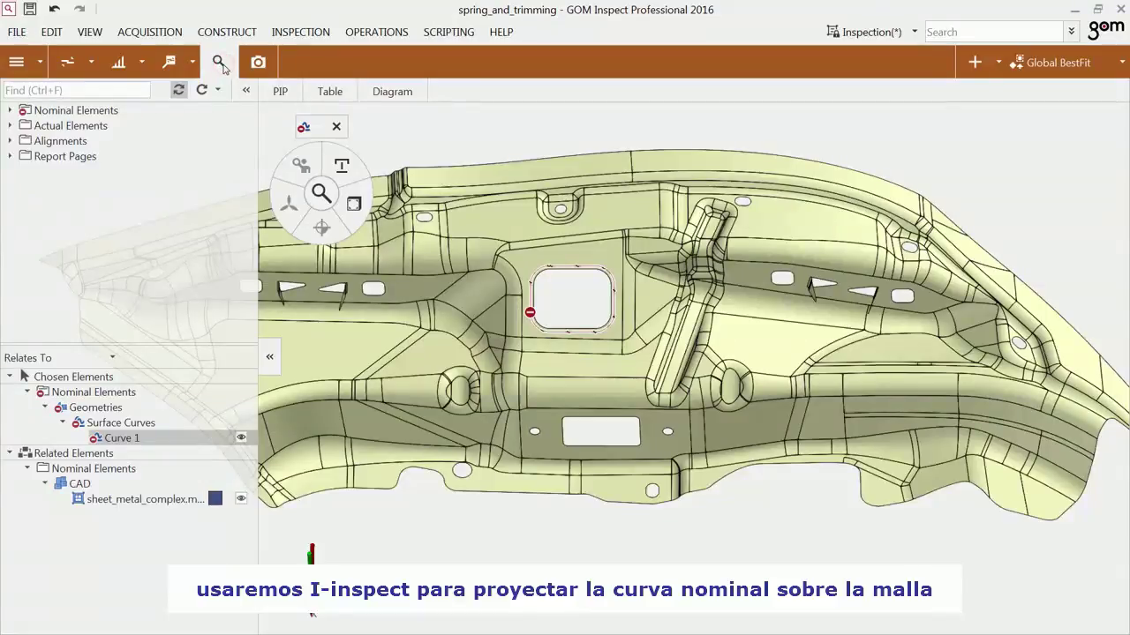
click(341, 164)
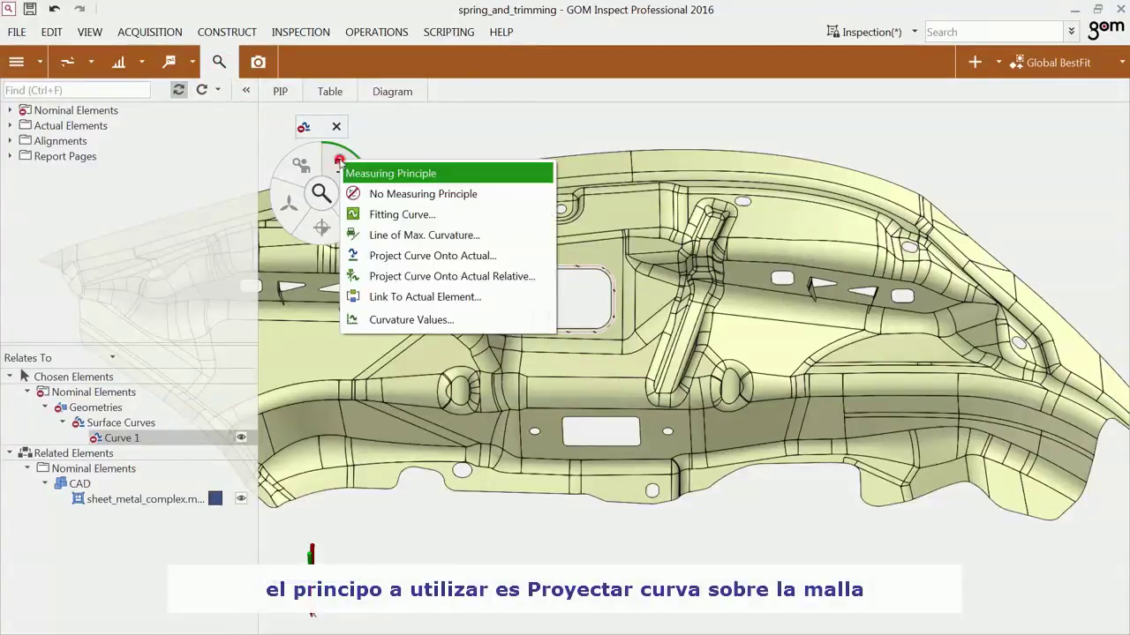
click(399, 256)
key(Return)
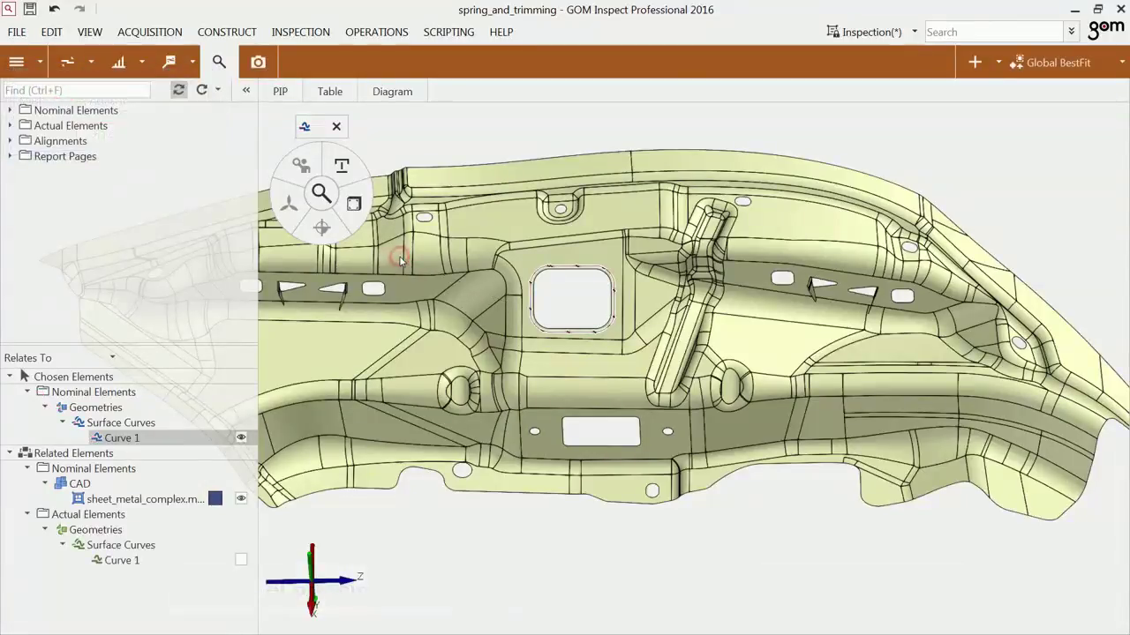
Create a dN check on the surface curve with a manual, symmetric tolerance of 0.5 mm
click(354, 204)
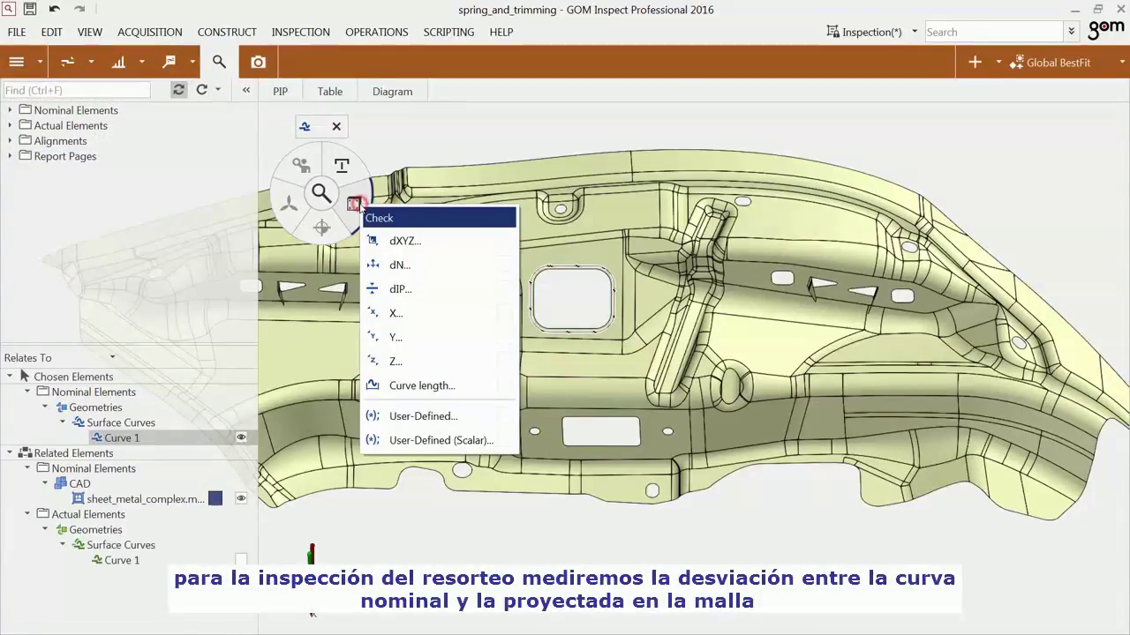
click(400, 266)
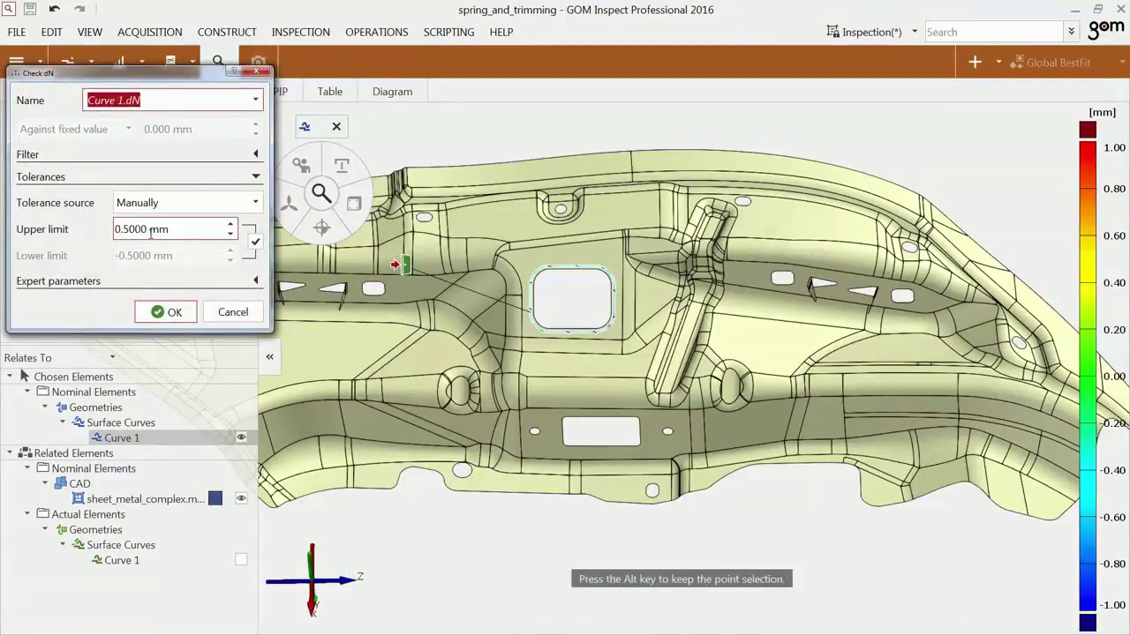
double_click(142, 229)
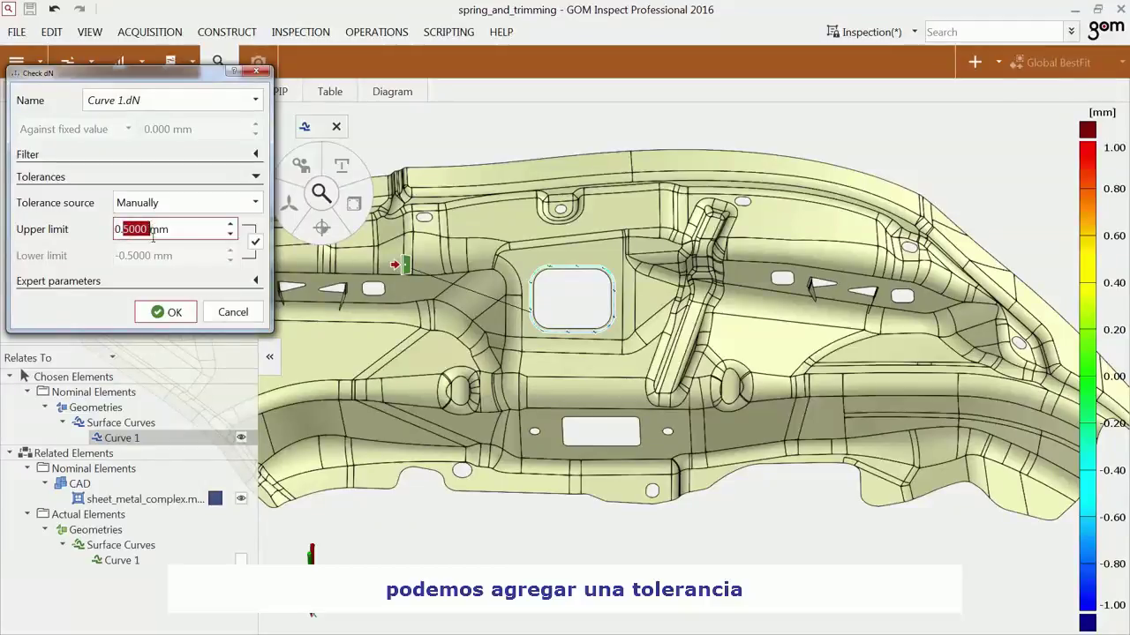
click(172, 314)
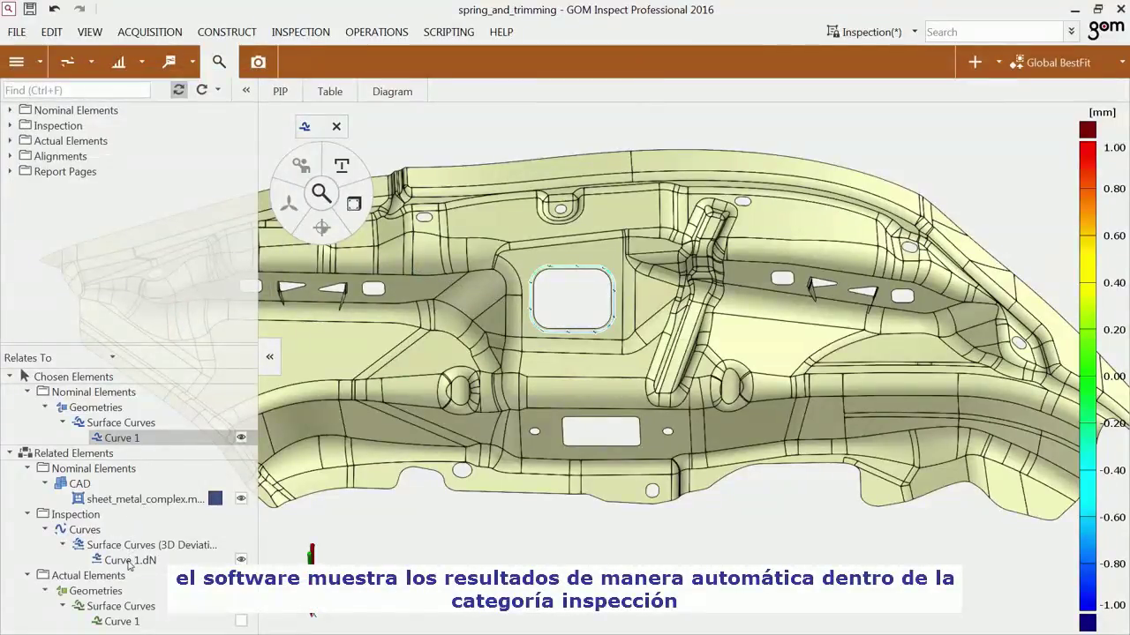
Show only the surface curve's dN check in the 3D view and centre it at a larger scale
drag(128, 562, 357, 501)
scroll(500, 348, up, 5)
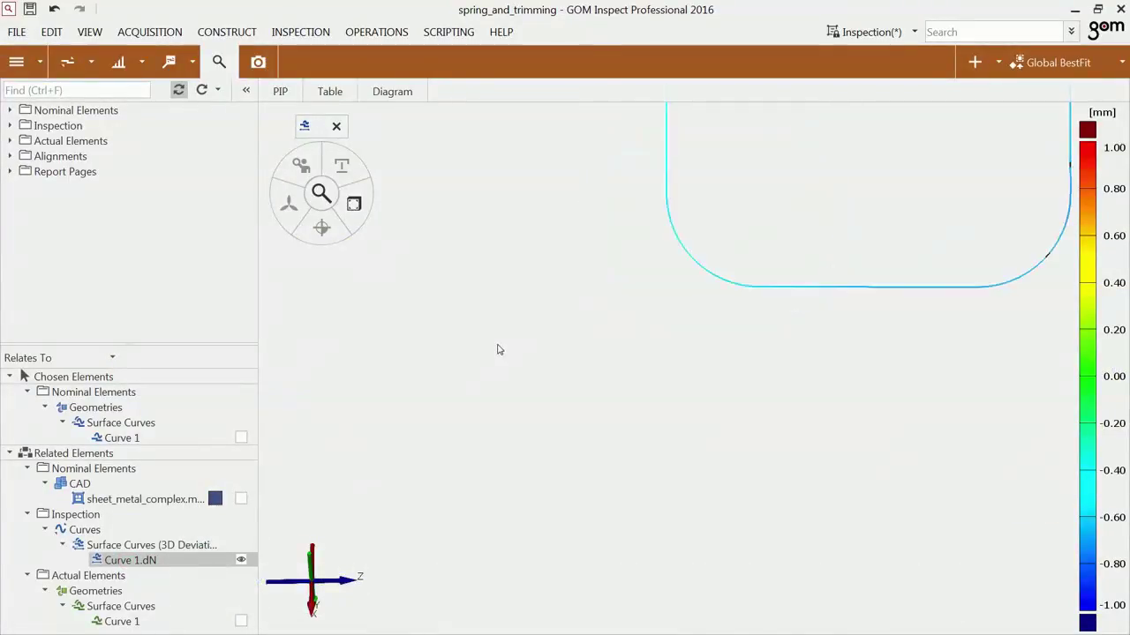
right_drag(747, 217, 482, 439)
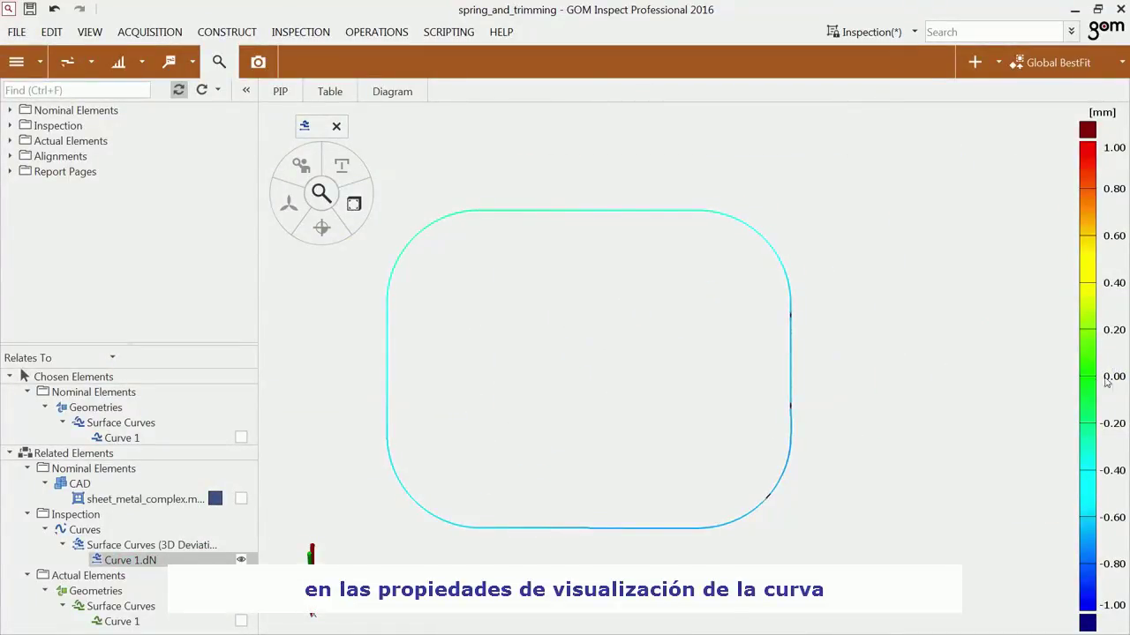
Increase the vector scaling in the display properties of the surface curve's dN check
mouse_move(1127, 378)
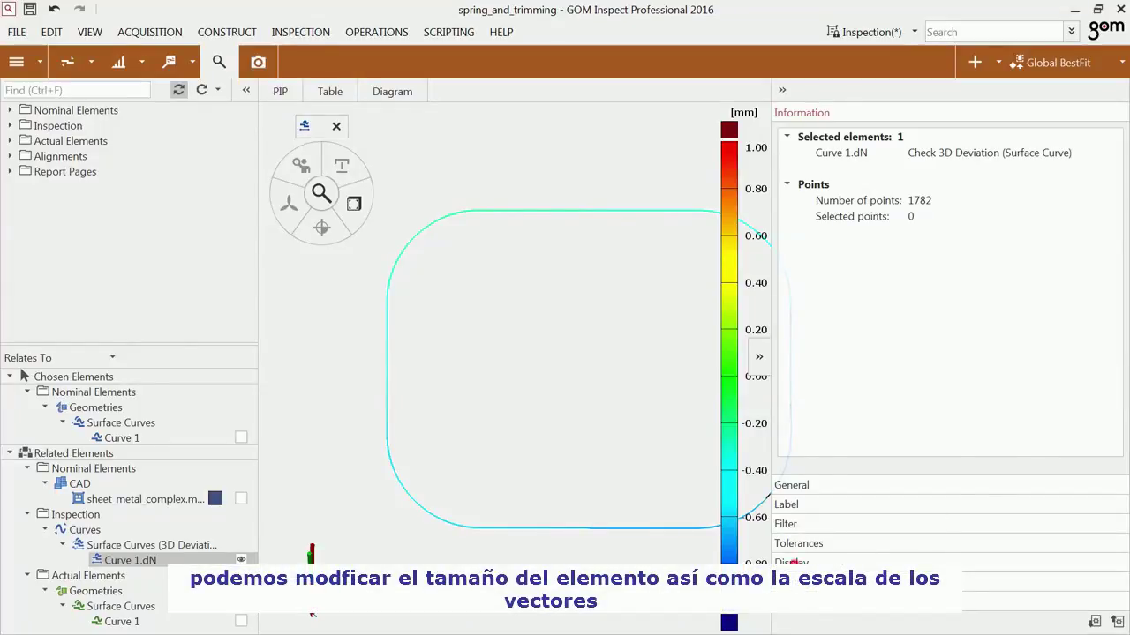
click(791, 562)
click(955, 512)
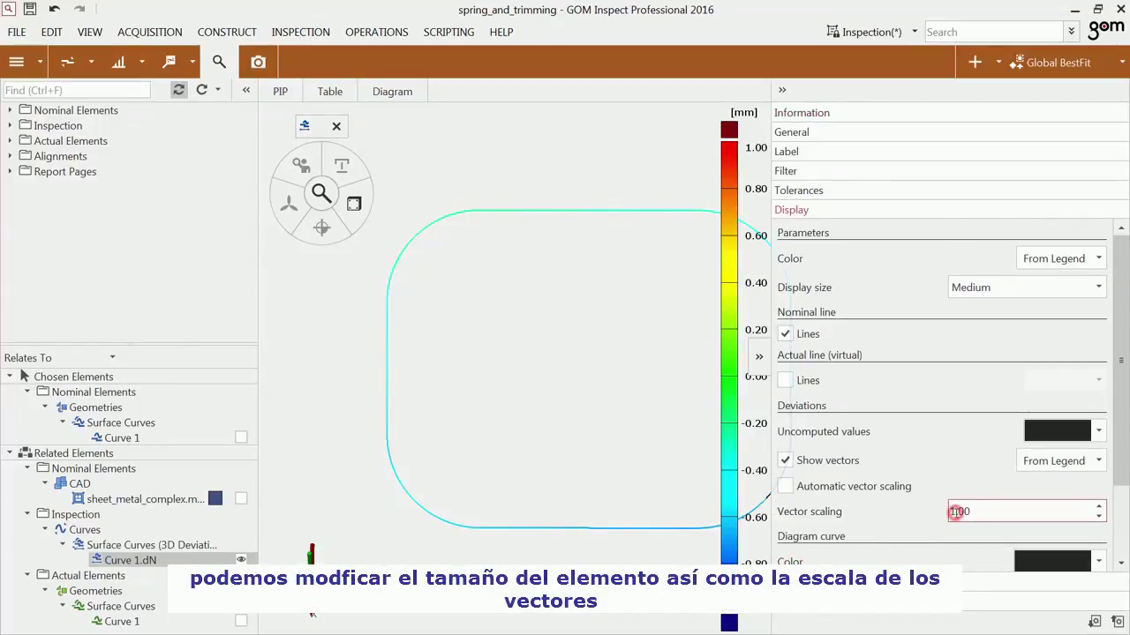
scroll(955, 512, up, 1)
drag(761, 370, 712, 373)
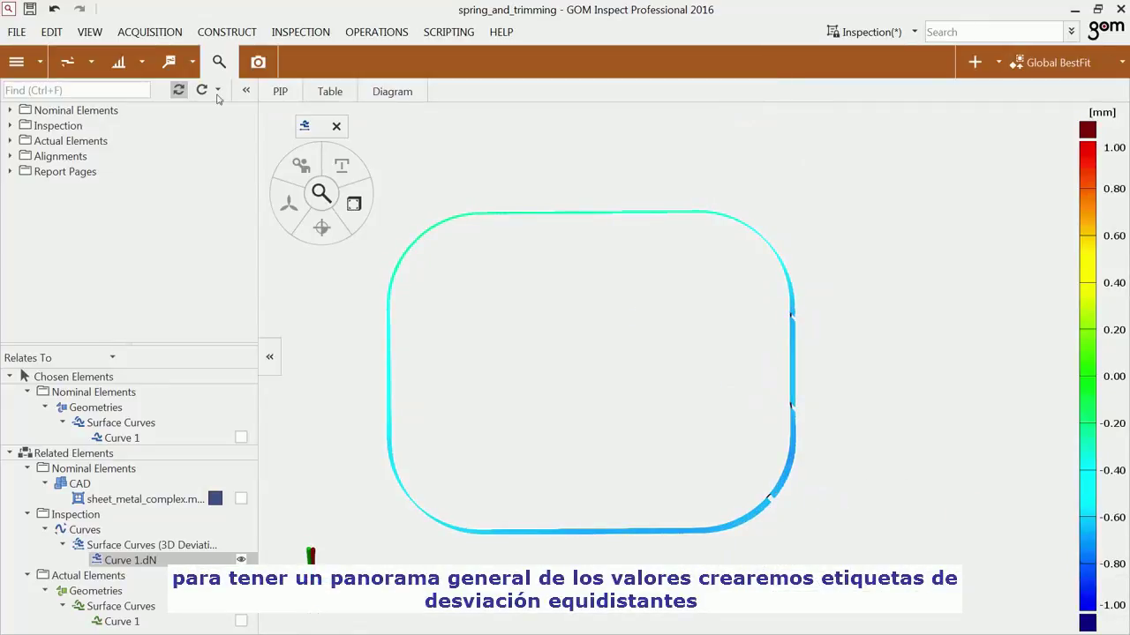
Create equidistant deviation labels along the dN check curve with a 36 mm point distance
click(176, 62)
click(195, 135)
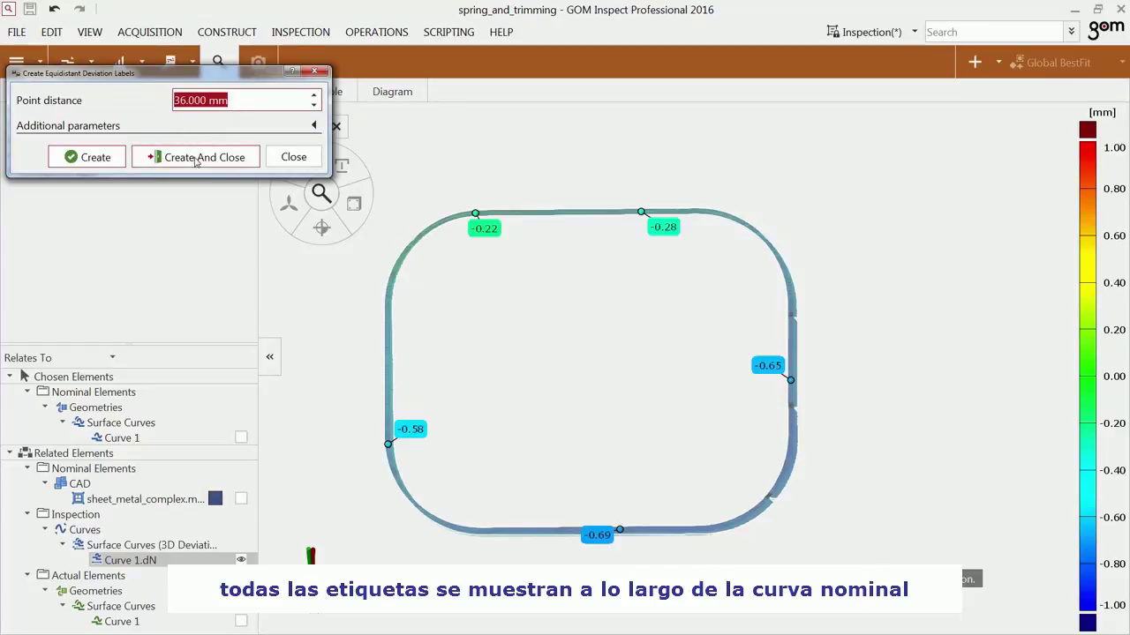
click(196, 159)
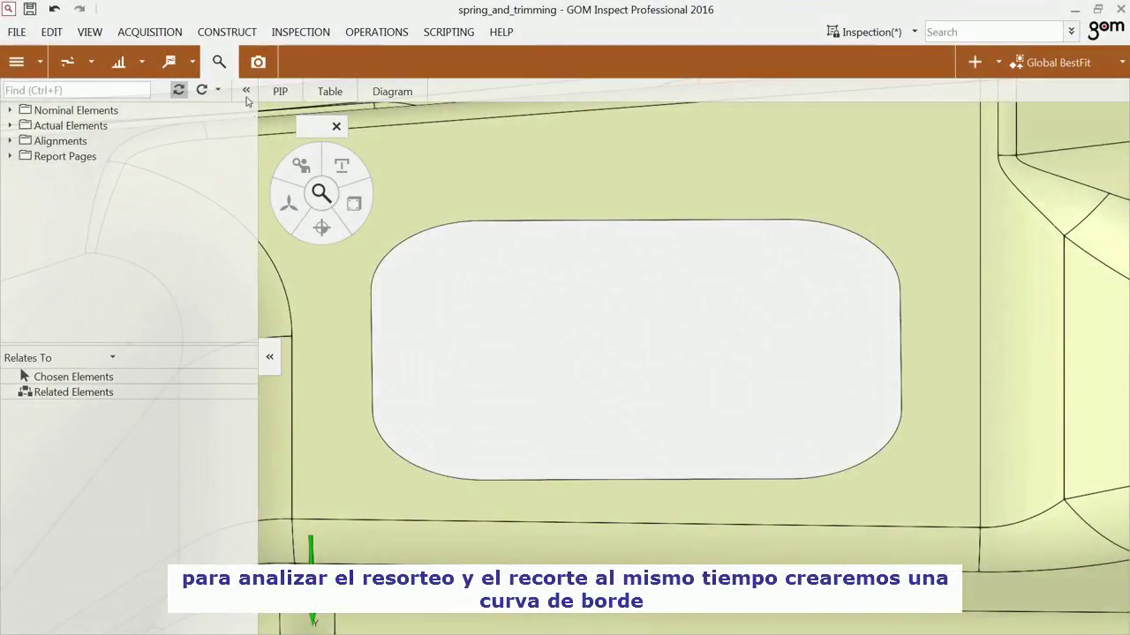
Construct a nominal edge curve tracing the whole border of the rounded rectangular cutout
click(227, 31)
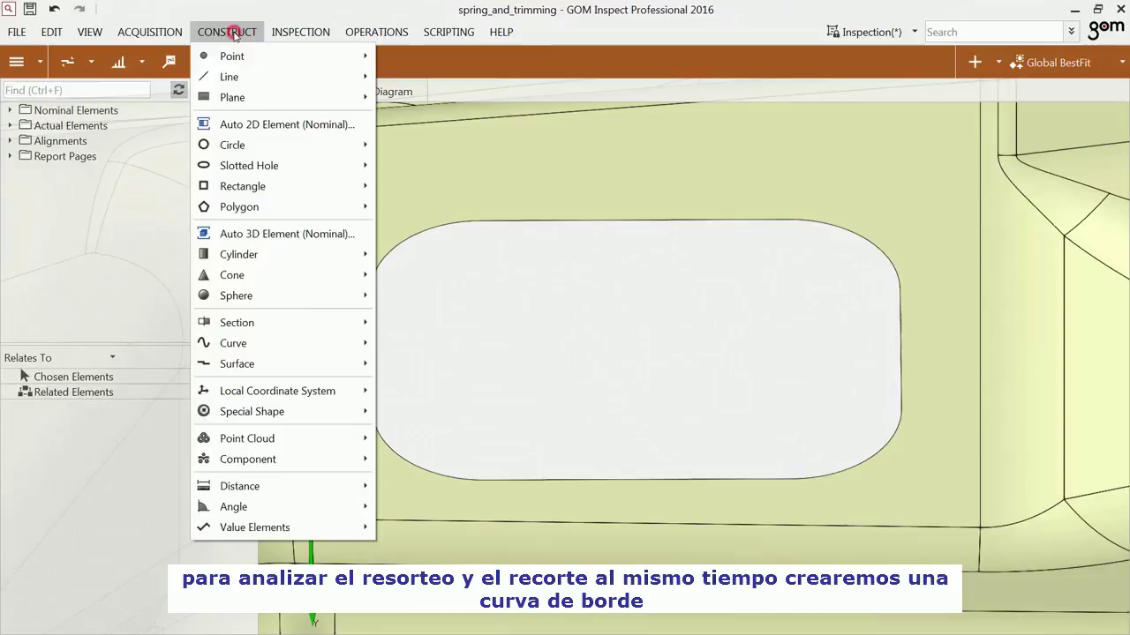
mouse_move(288, 348)
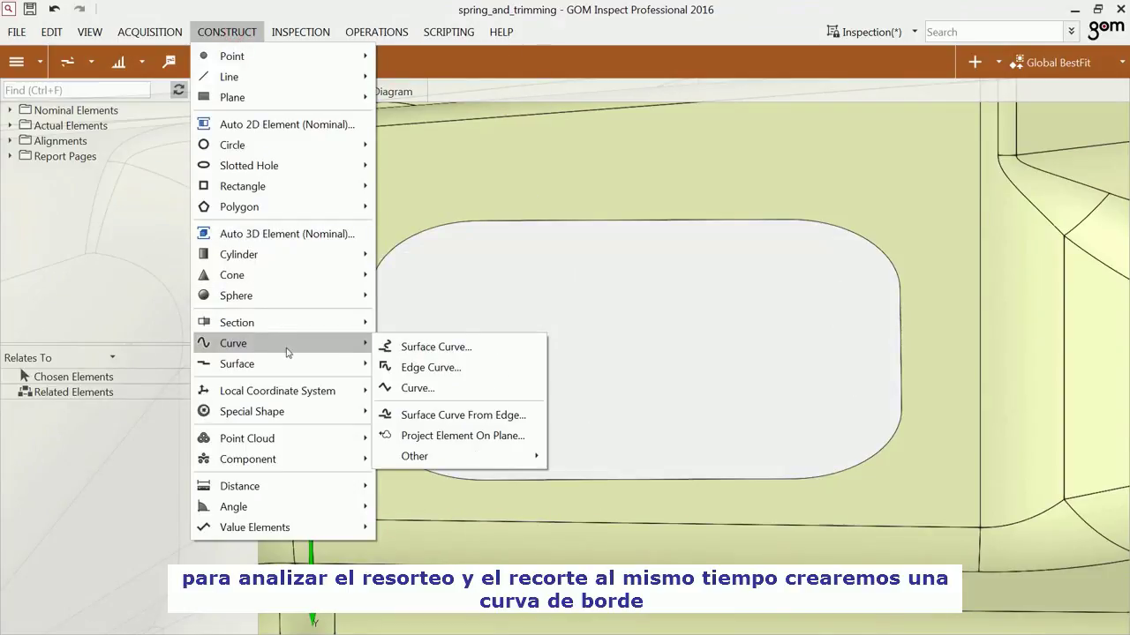
click(434, 367)
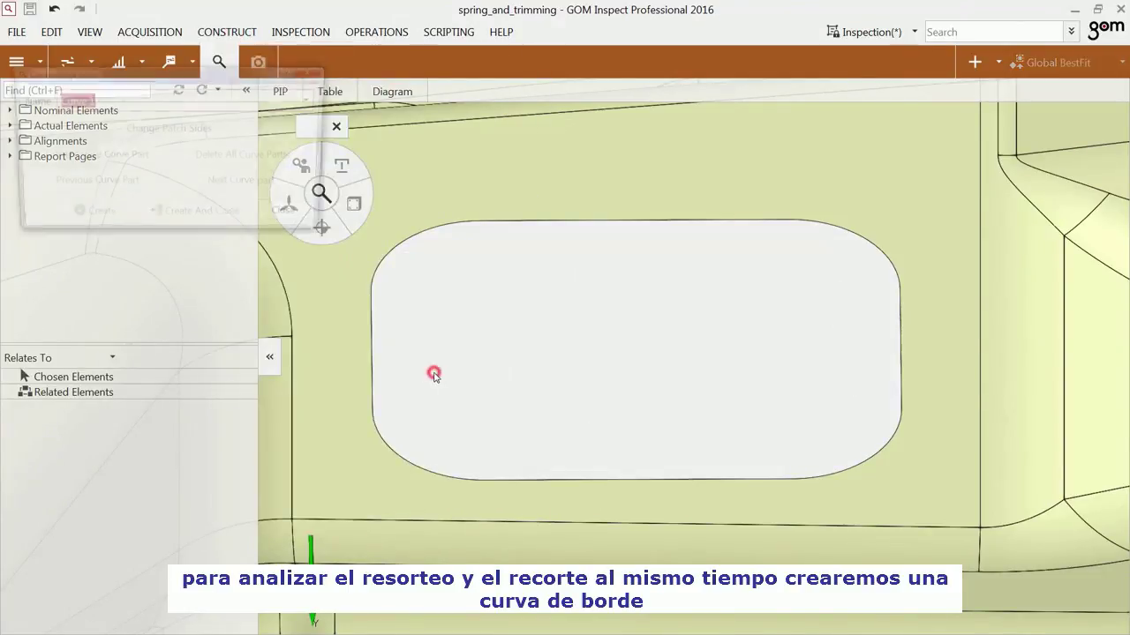
ctrl+shift+click(373, 385)
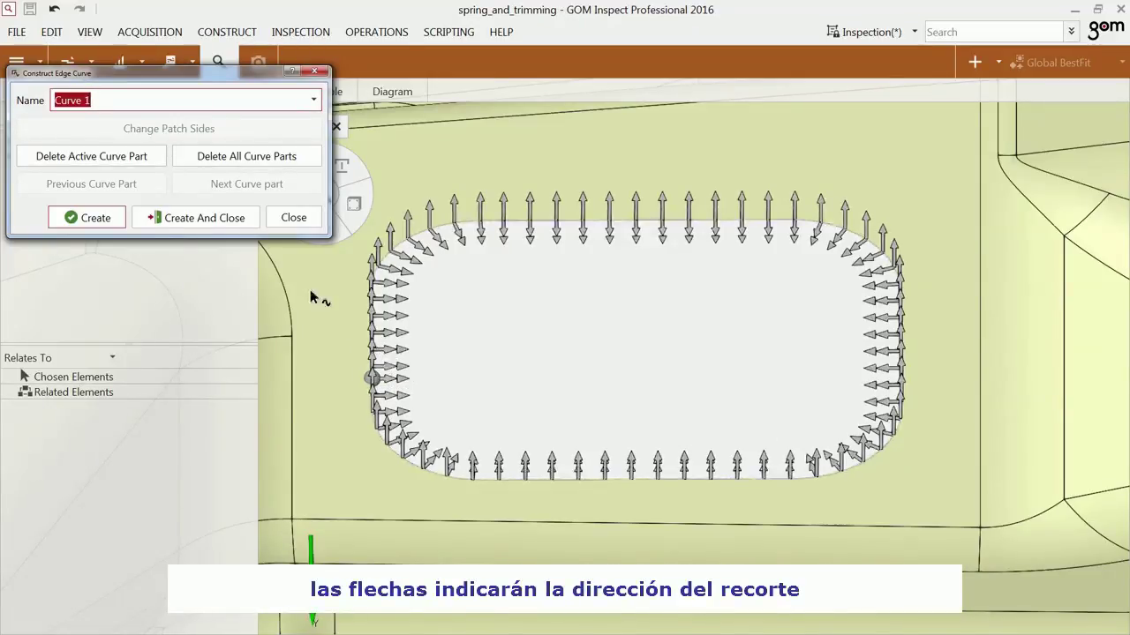
click(235, 217)
Assign the Gray Value Feature measuring principle to the edge curve, using the Shiny surface template and a 30-pixel extended start value search
click(344, 170)
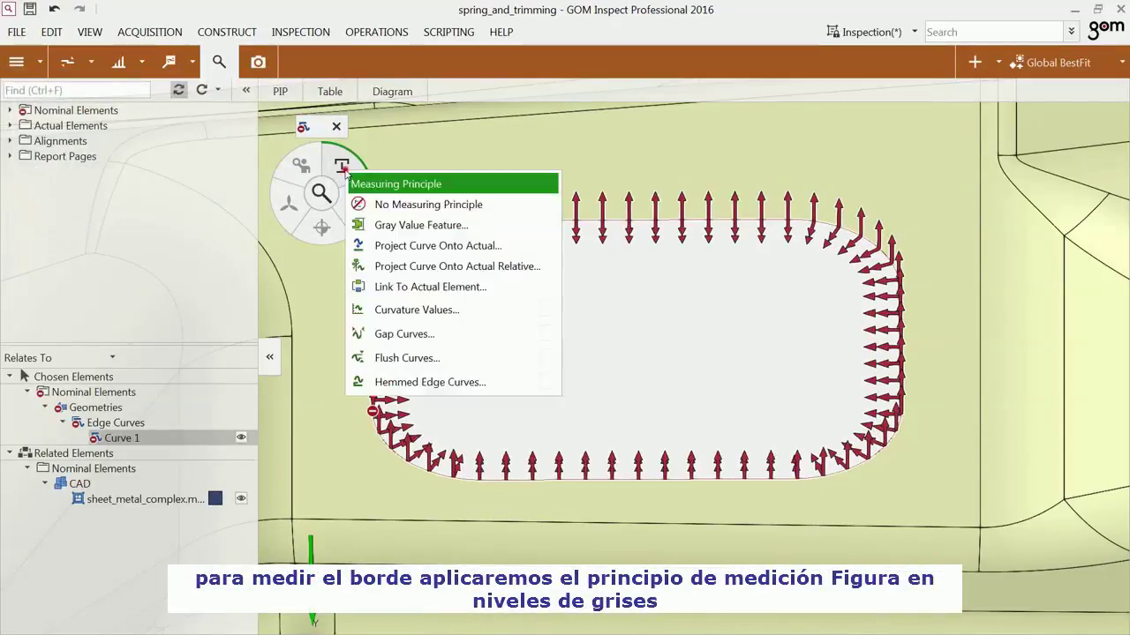
click(399, 226)
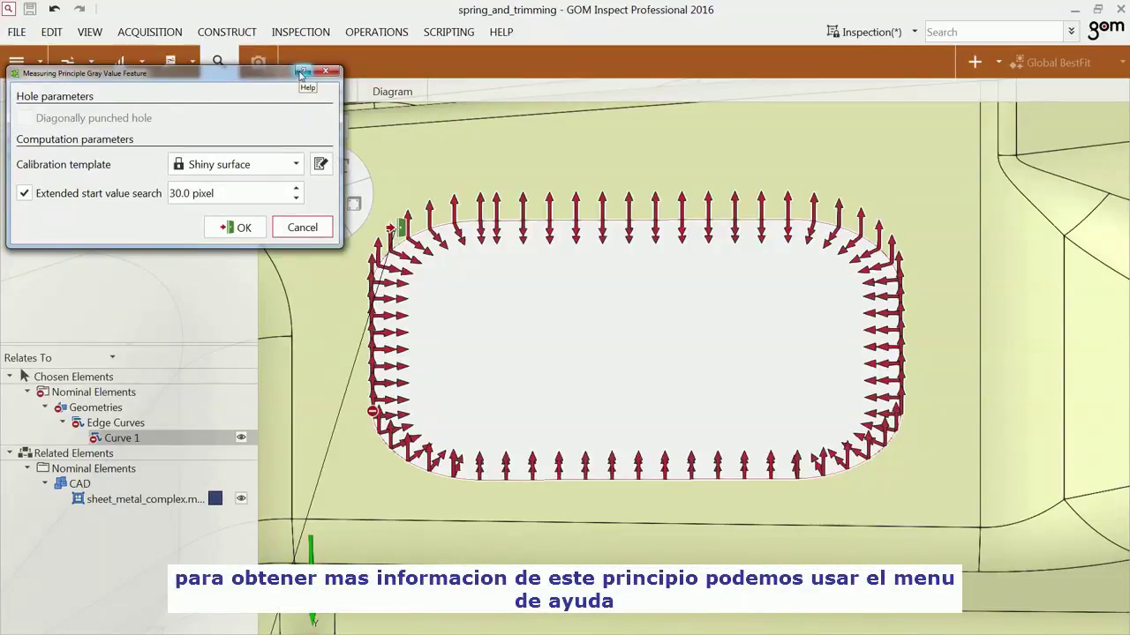
click(240, 228)
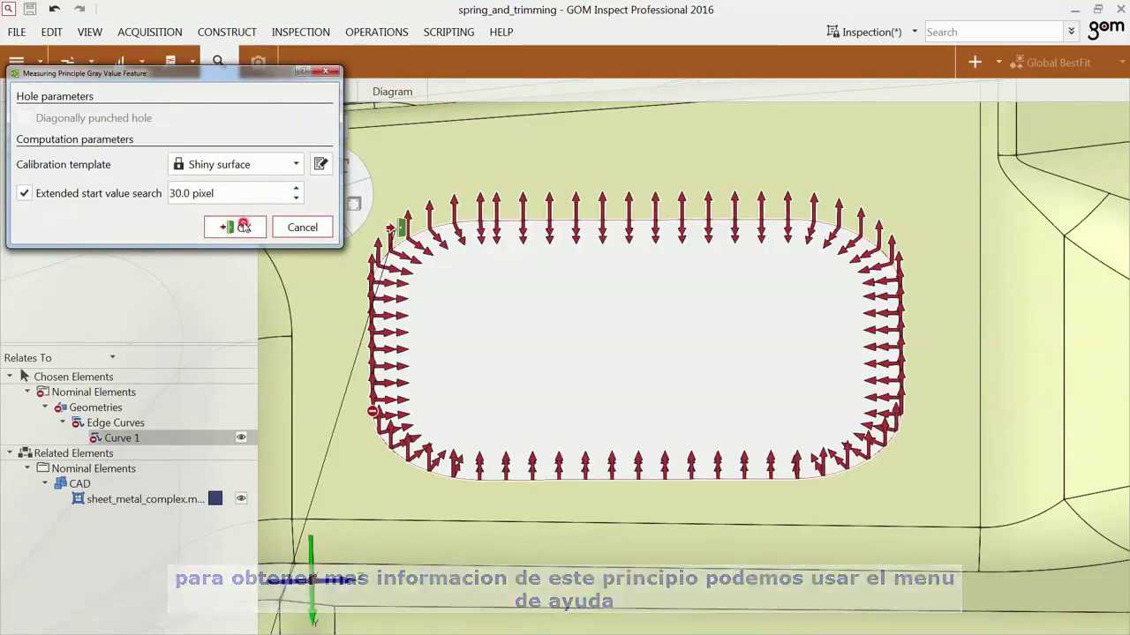
Add dN and dT deviation checks to the edge curve to inspect springback and trimming
click(352, 206)
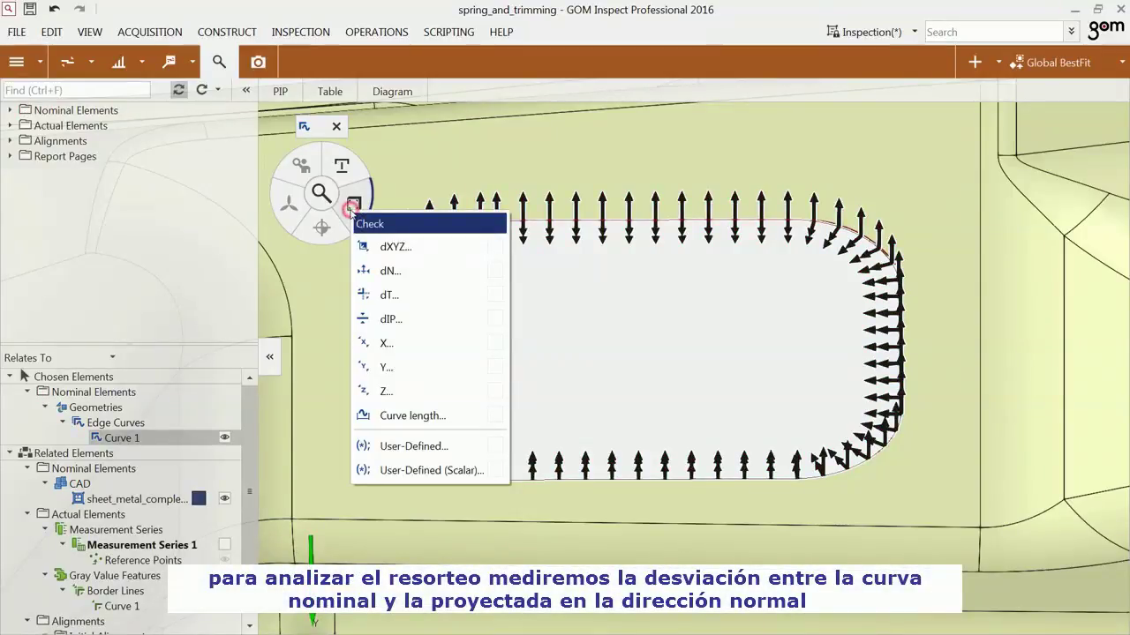
click(387, 273)
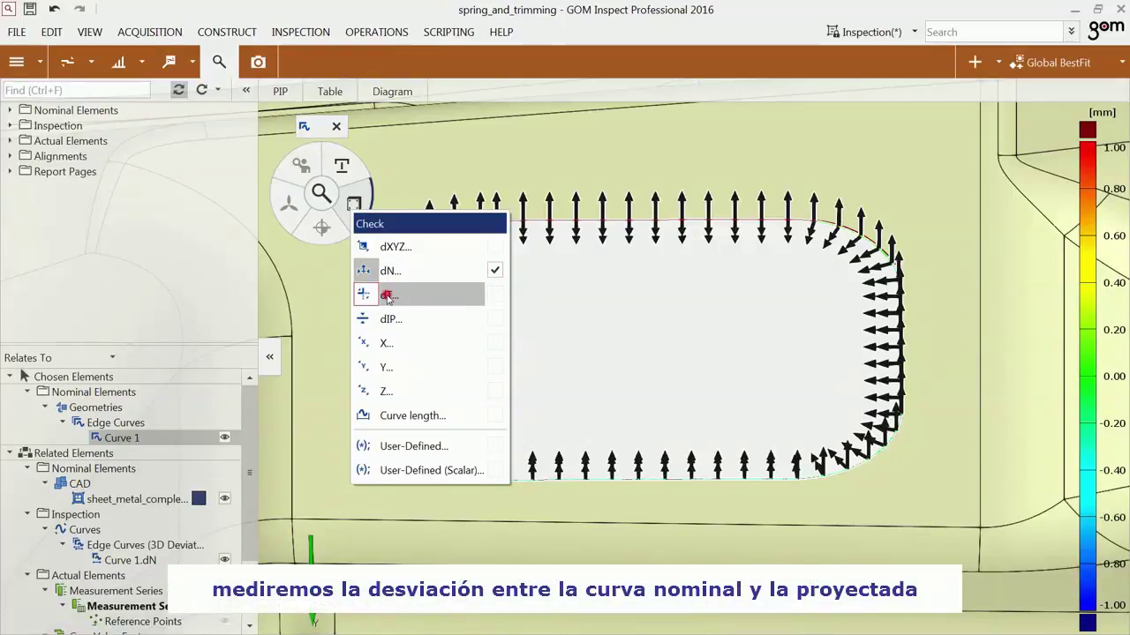
click(387, 297)
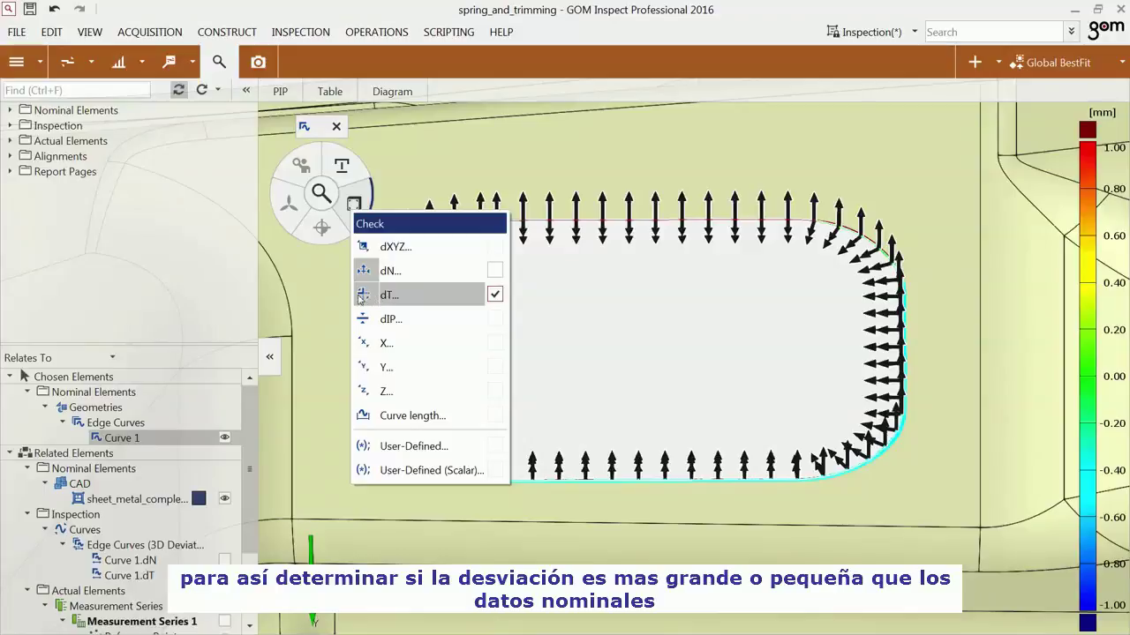
click(334, 300)
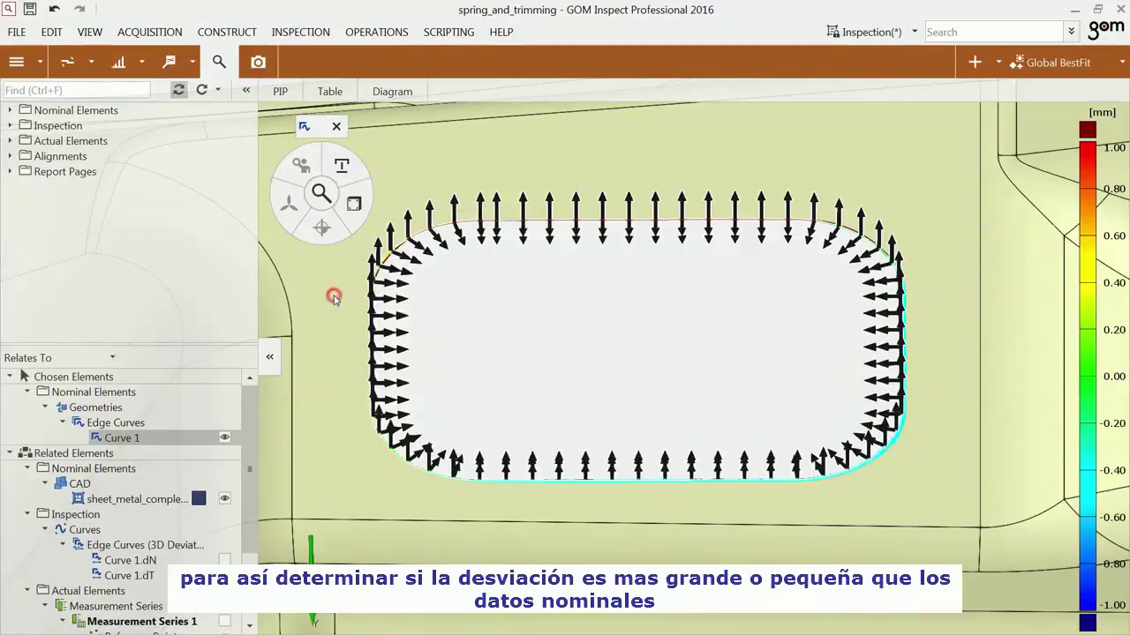
Edit the creation parameters of the cutout edge curve's dT check, setting the upper tolerance limit to 0.1 mm with a symmetric lower limit
click(384, 256)
right_click(382, 251)
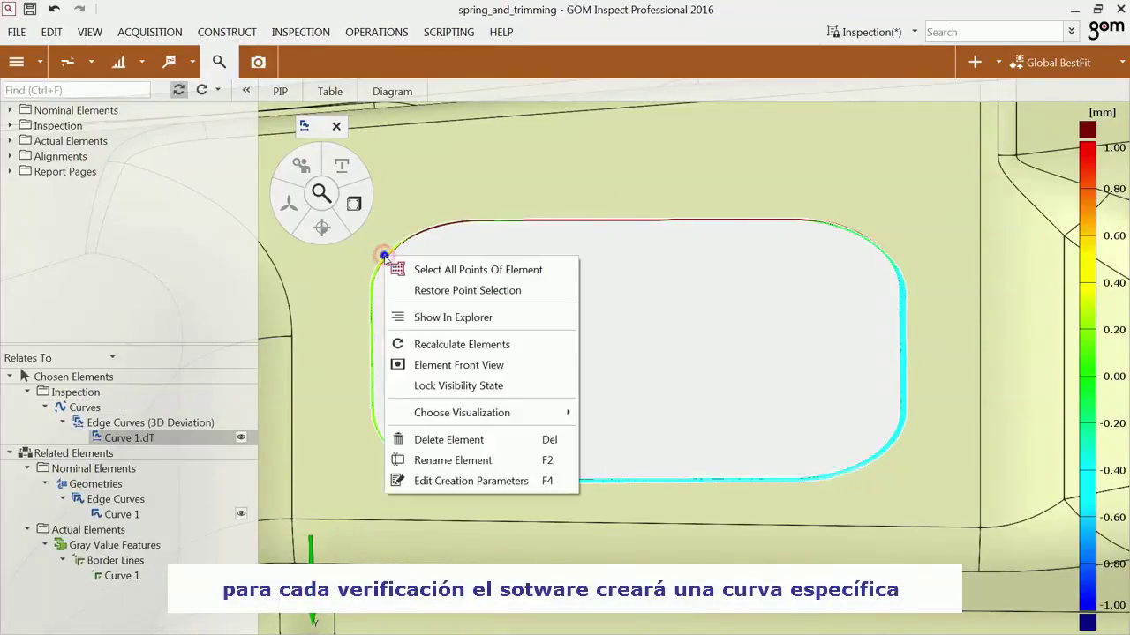
click(421, 318)
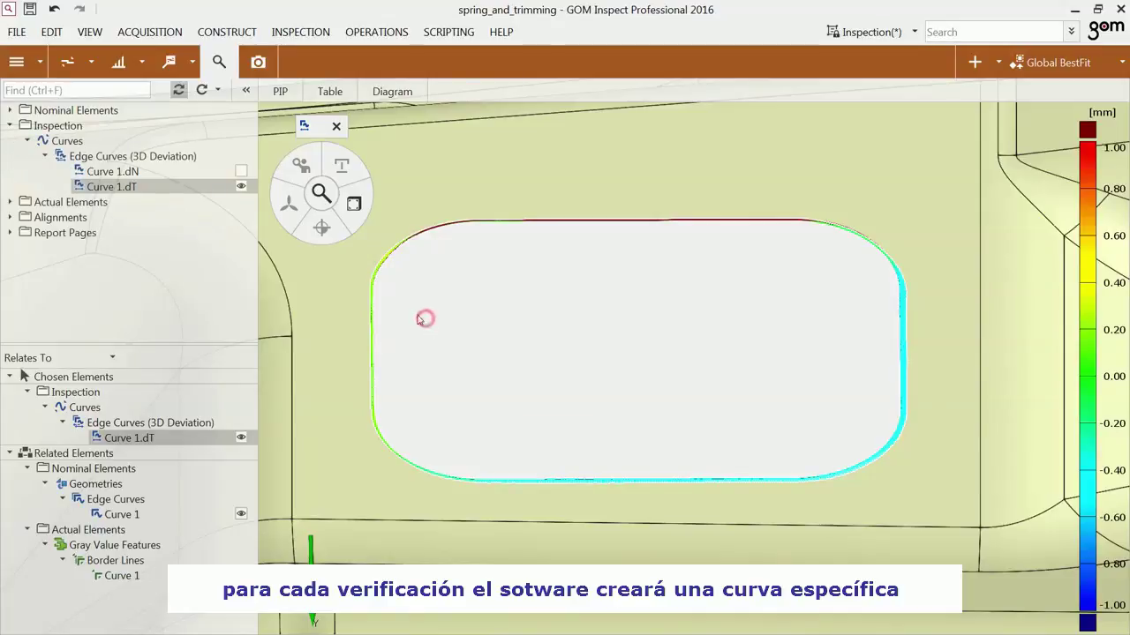
right_click(169, 187)
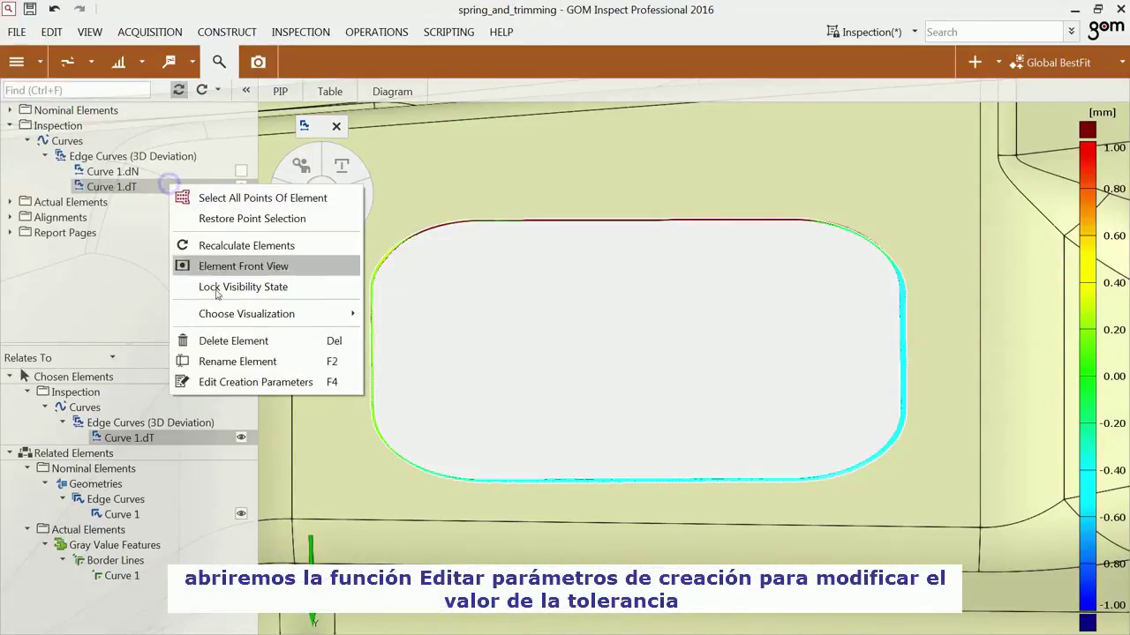
click(224, 382)
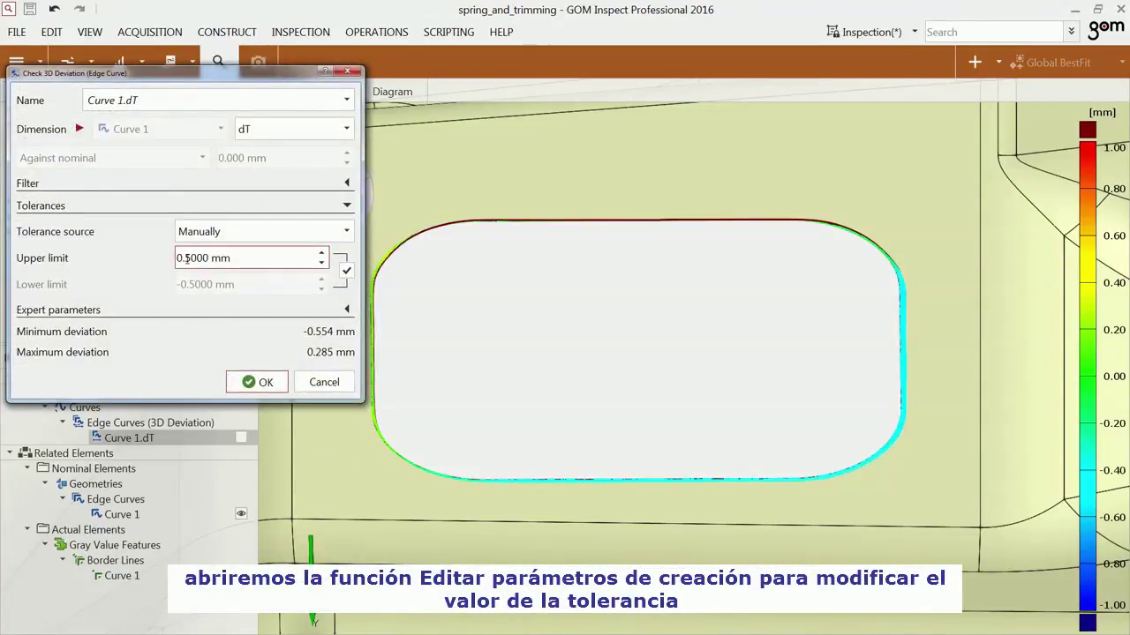
click(188, 257)
key(BackSpace)
text(1)
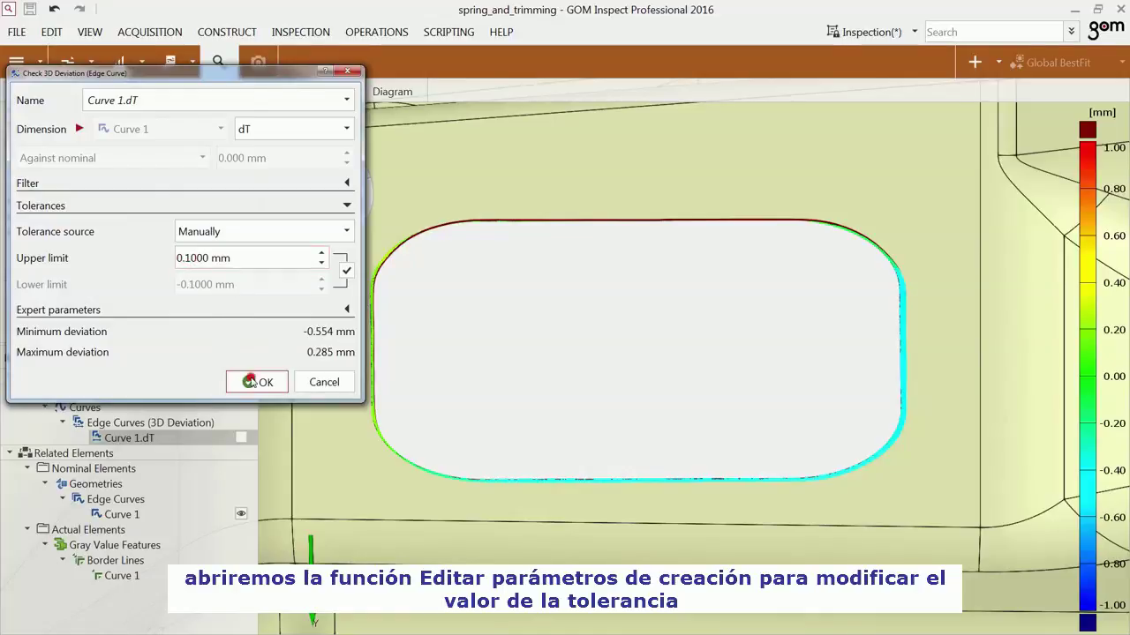
click(255, 381)
Make the sheet metal CAD body more transparent and select the actual border line at the cutout's lower-left rounded corner for comparison
click(935, 385)
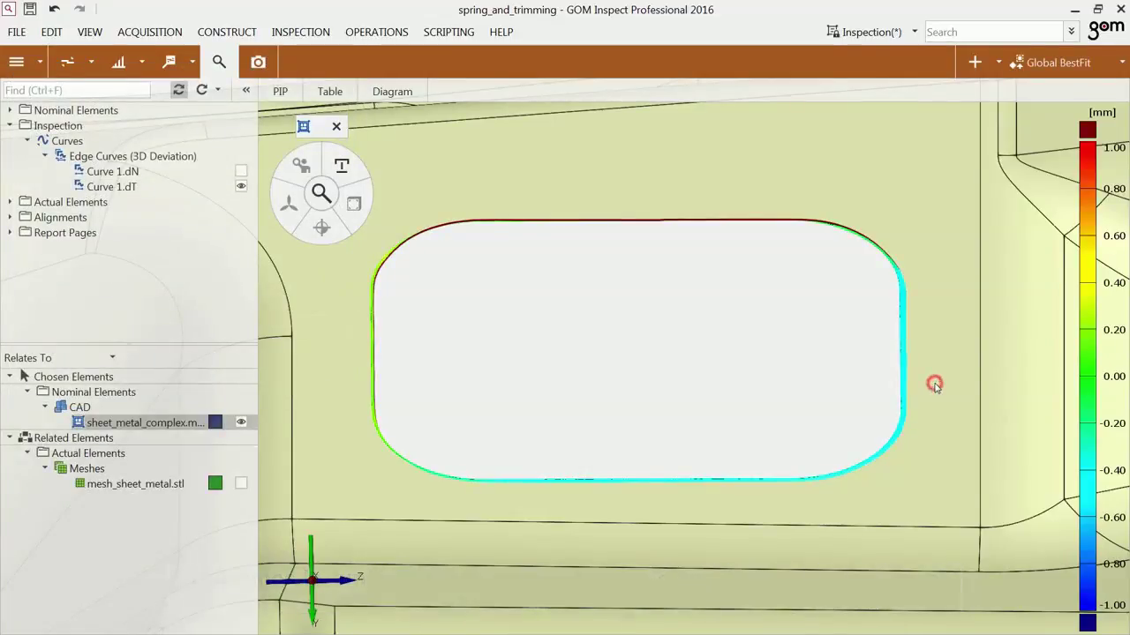
click(1123, 360)
drag(984, 218, 1012, 216)
click(760, 355)
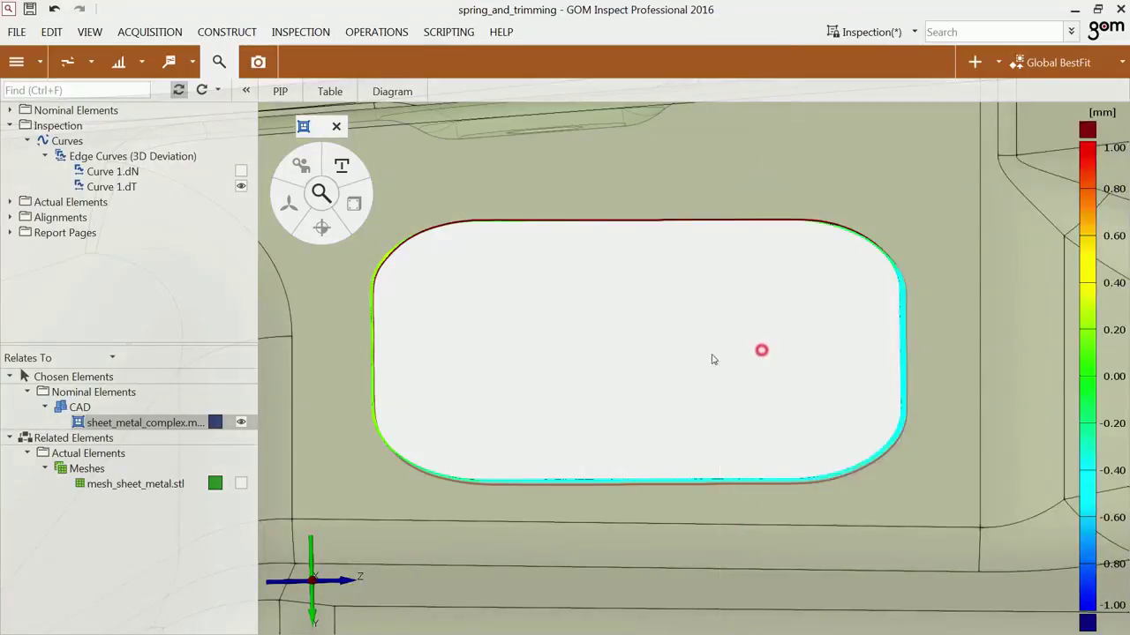
scroll(383, 418, up, 5)
right_drag(509, 532, 556, 287)
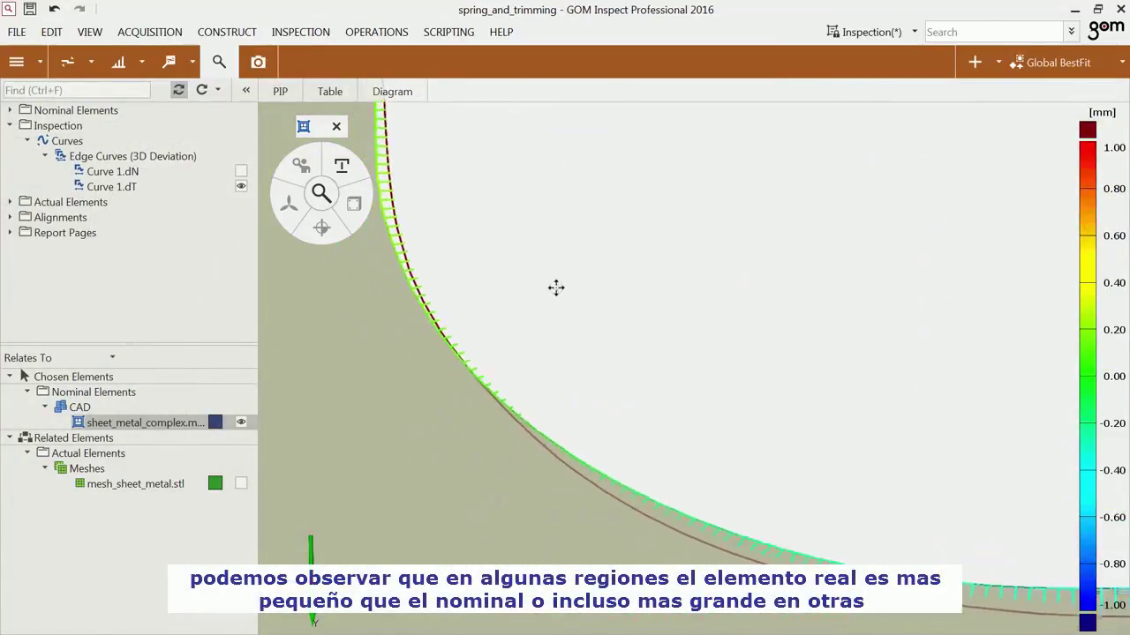
click(390, 168)
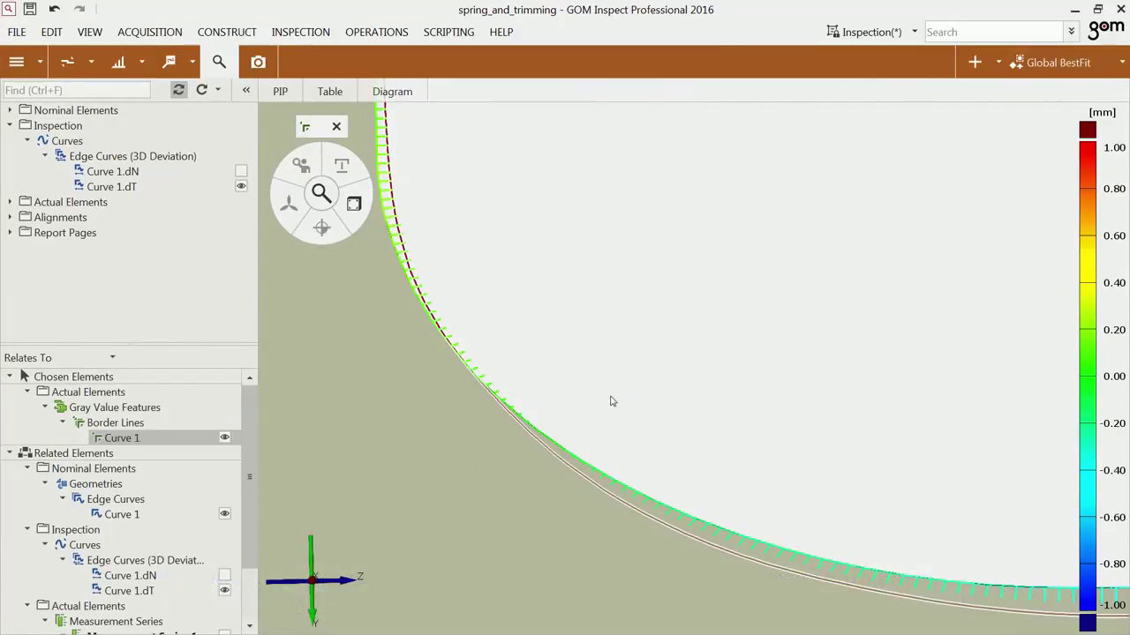
Create three inspection points along the cutout's edge: on the left side, on the lower-left rounded corner and on the bottom side
scroll(609, 398, down, 5)
right_drag(645, 353, 435, 393)
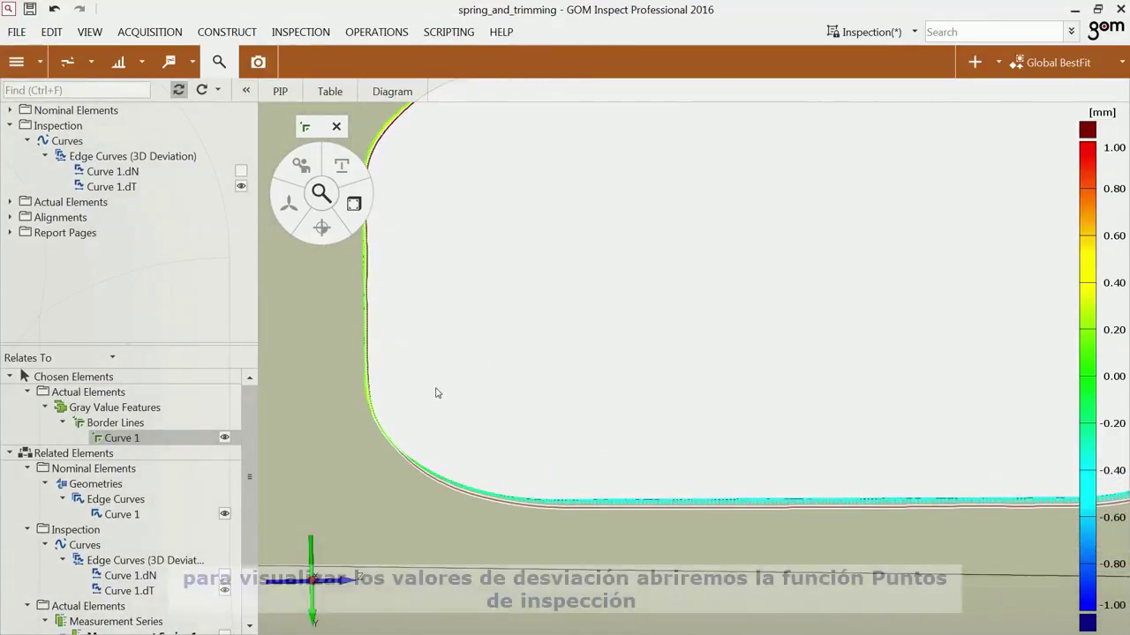
click(173, 62)
click(189, 173)
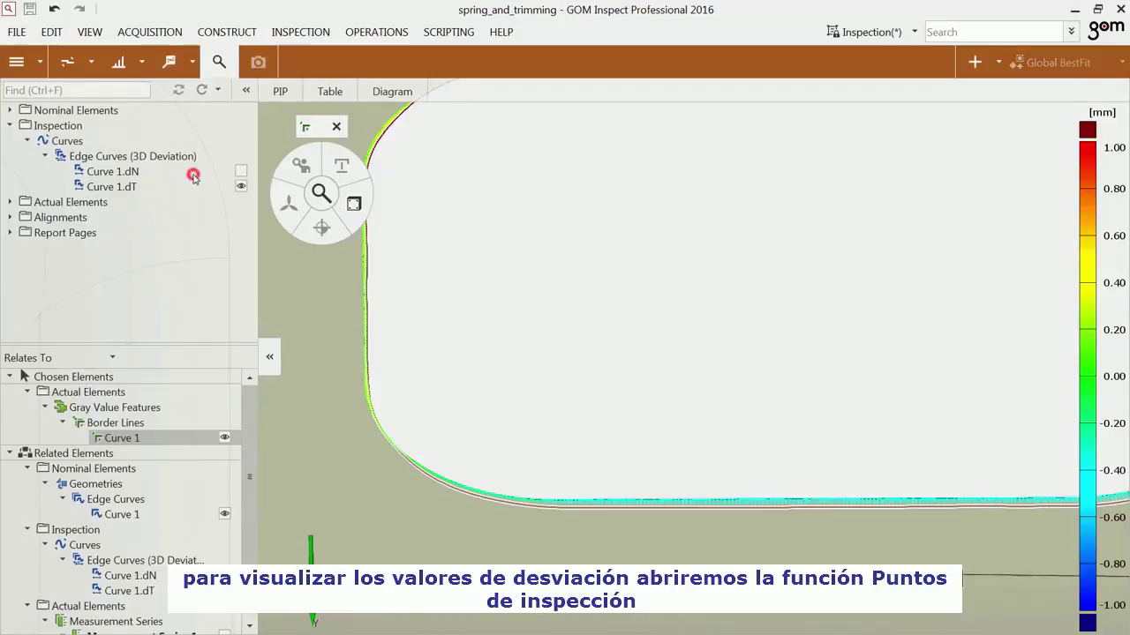
click(364, 385)
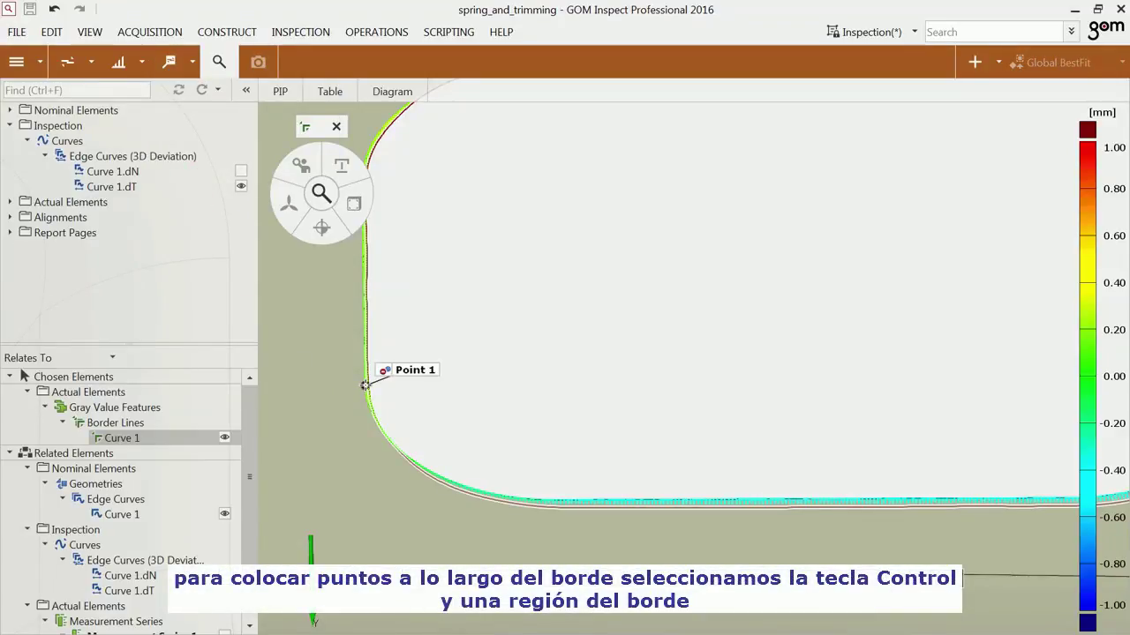
click(440, 477)
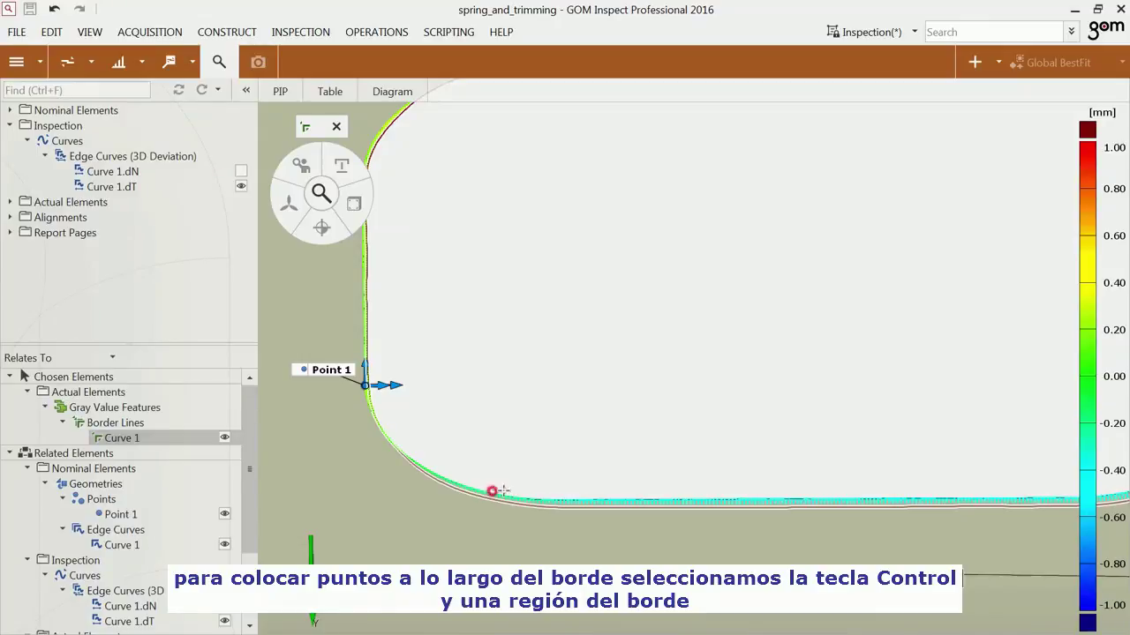
ctrl+click(492, 491)
ctrl+click(670, 496)
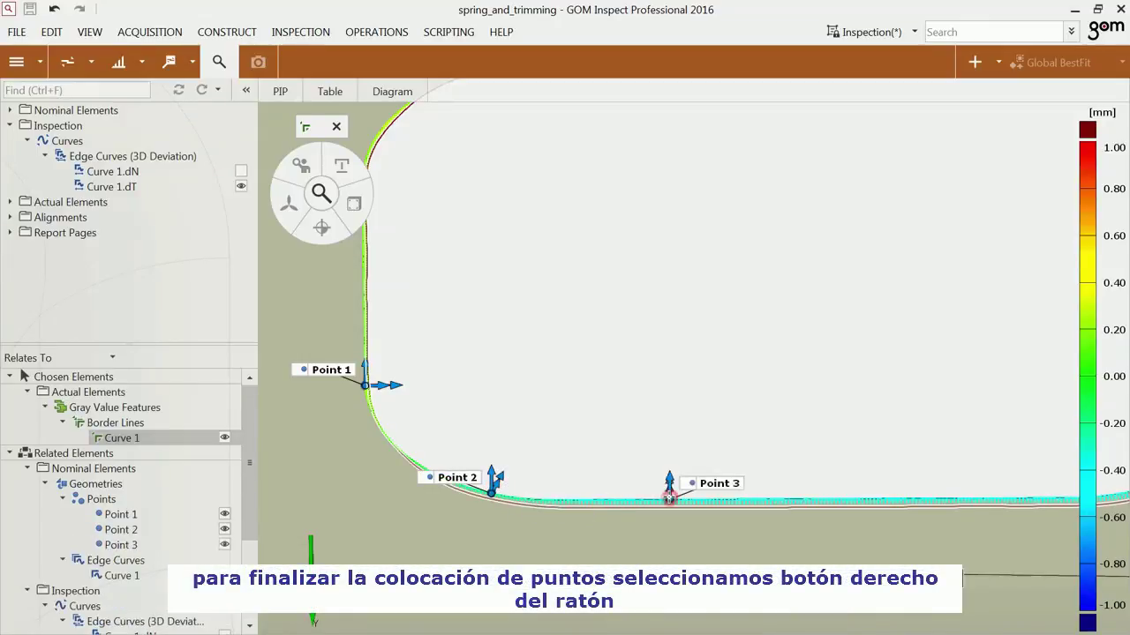
right_click(541, 384)
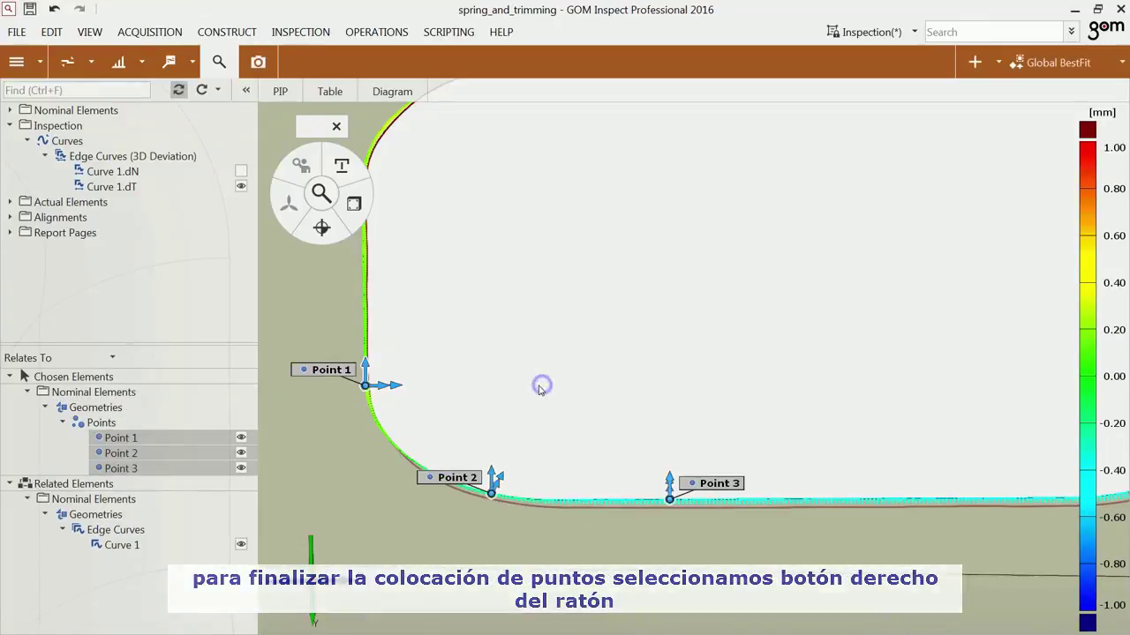
Add dN and dT deviation checks to all three inspection points on the cutout's edge
click(354, 205)
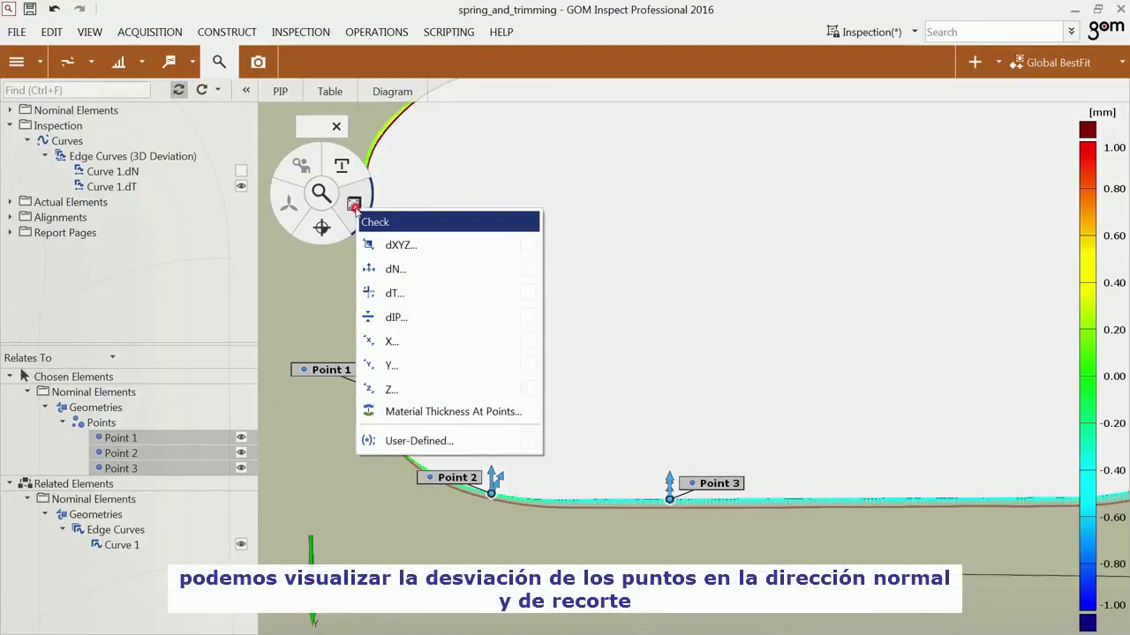
click(409, 270)
click(409, 294)
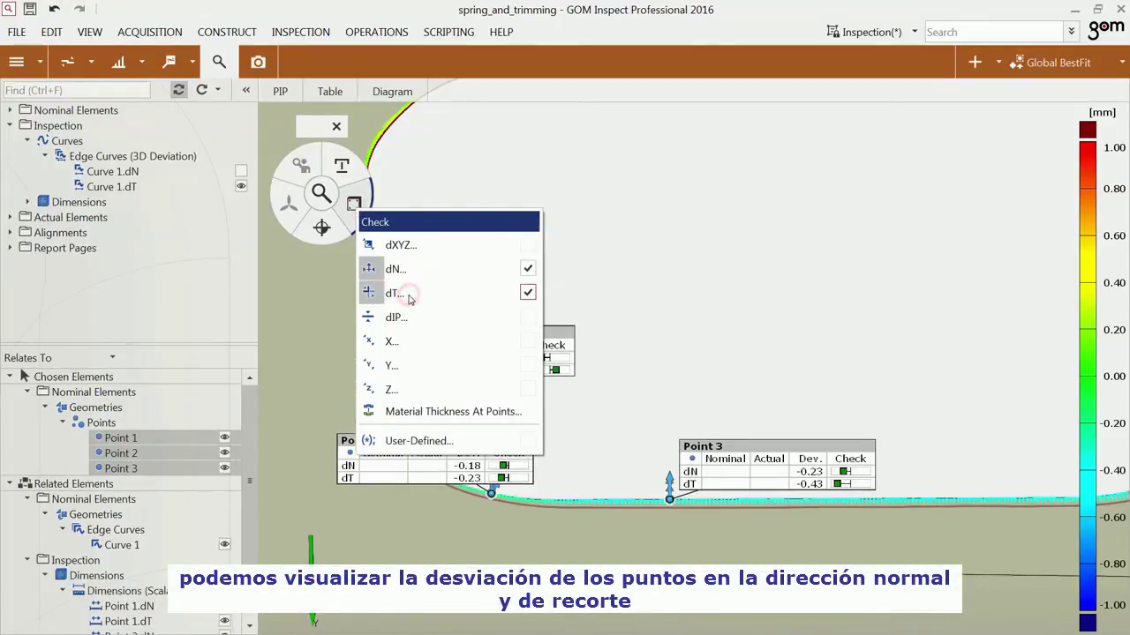
click(558, 296)
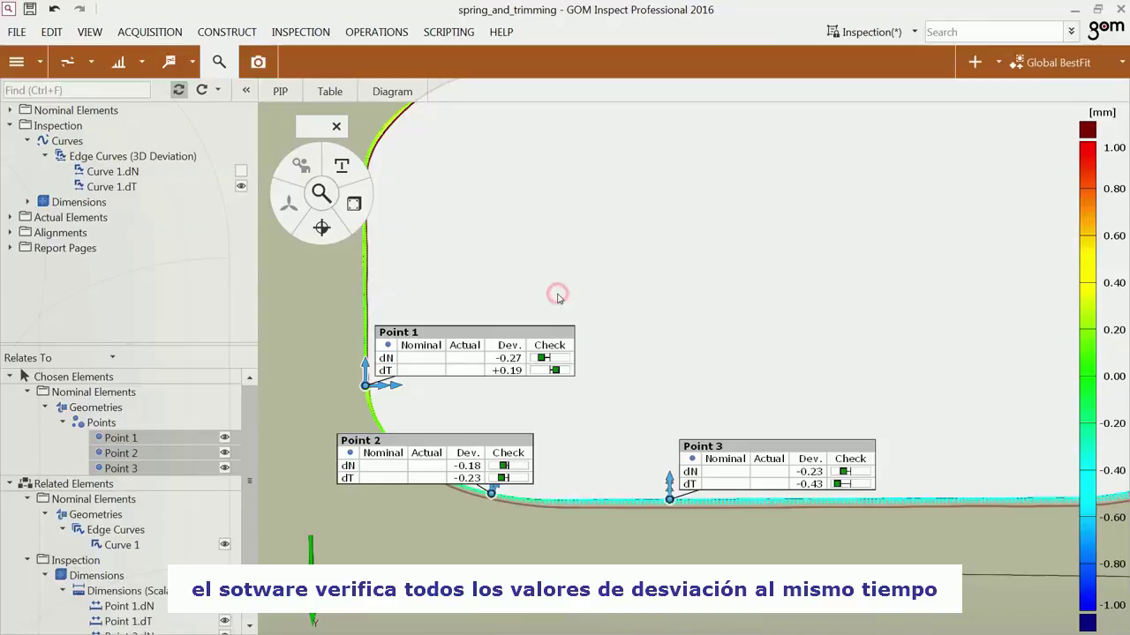